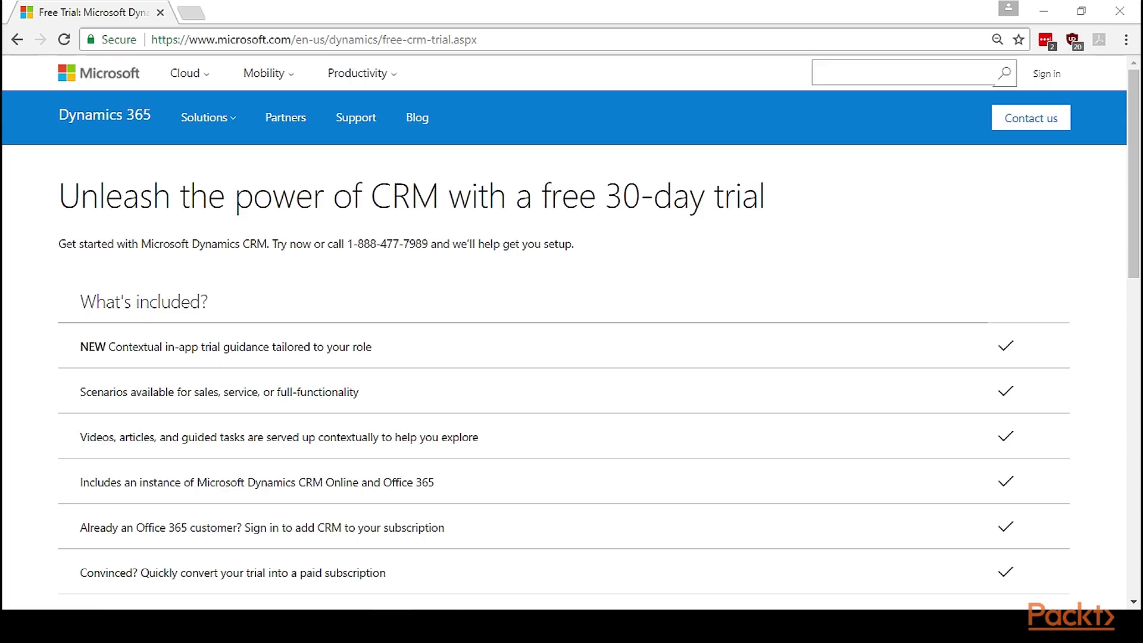
Start the Dynamics 365 free trial so its app-selection page opens in a new tab.
scroll(564, 334, "down", 3)
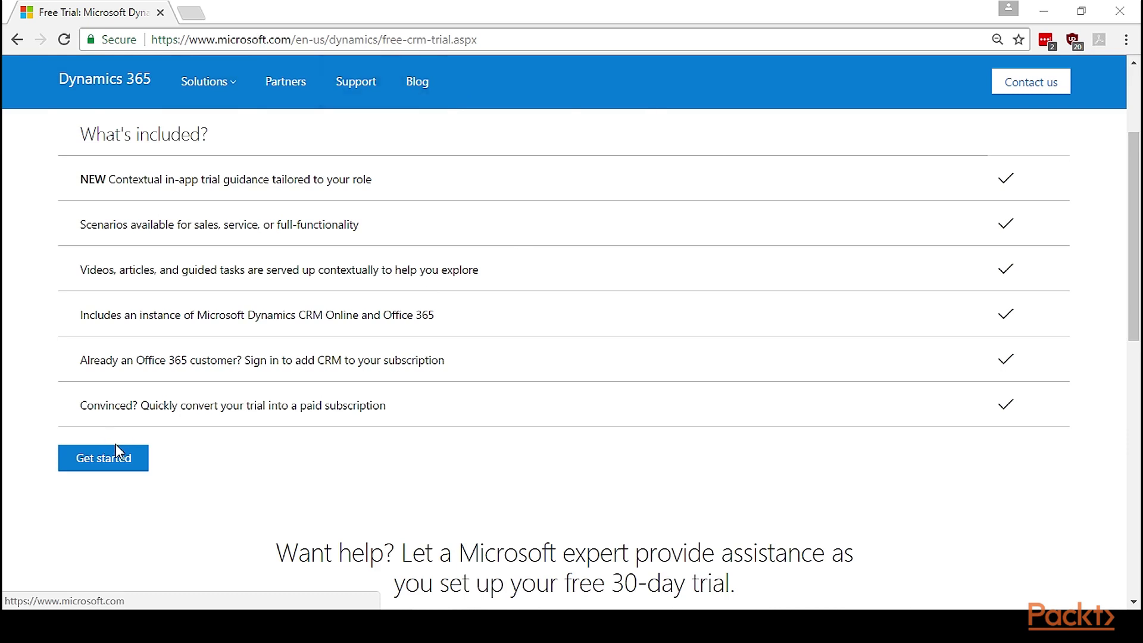
left_click(138, 462)
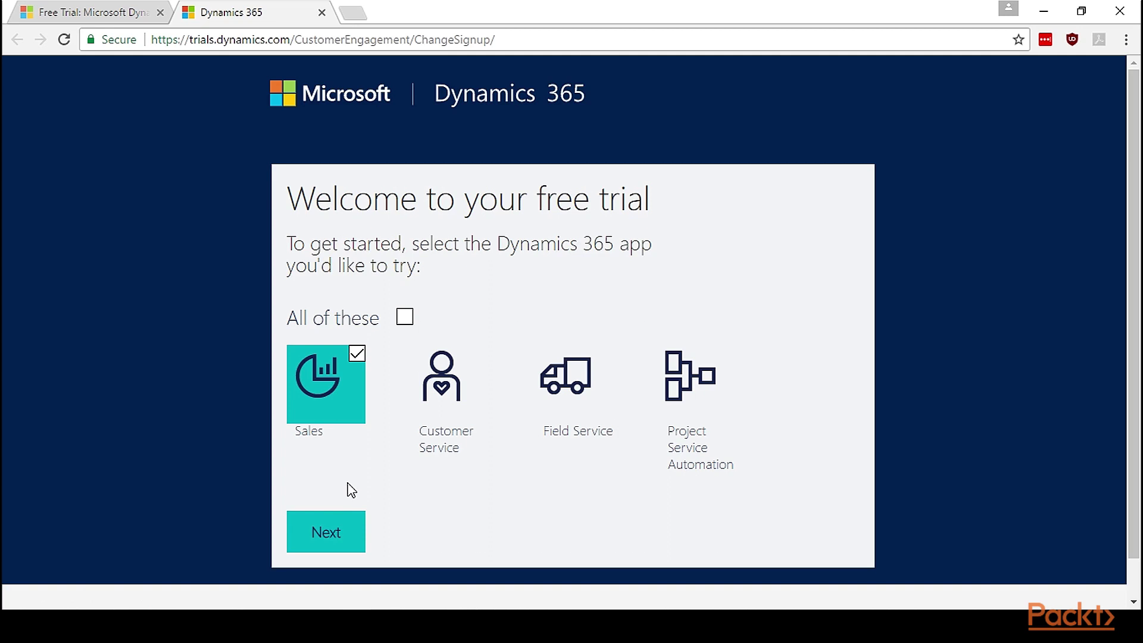
Pick Project Service Automation instead of Sales as the trial app and continue.
left_click(704, 383)
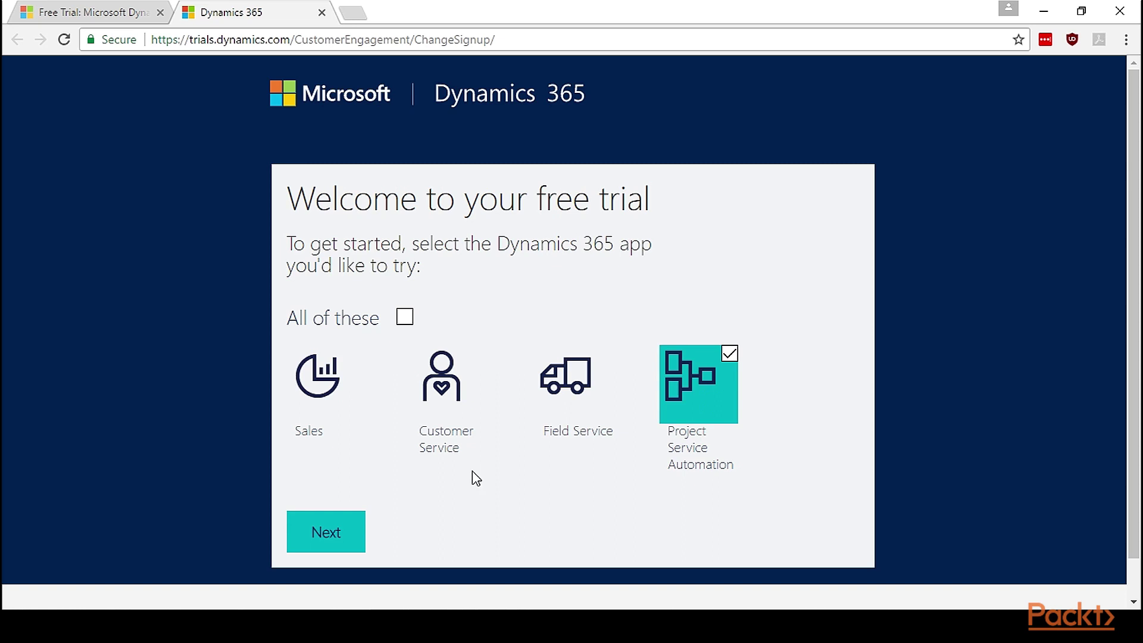
left_click(356, 537)
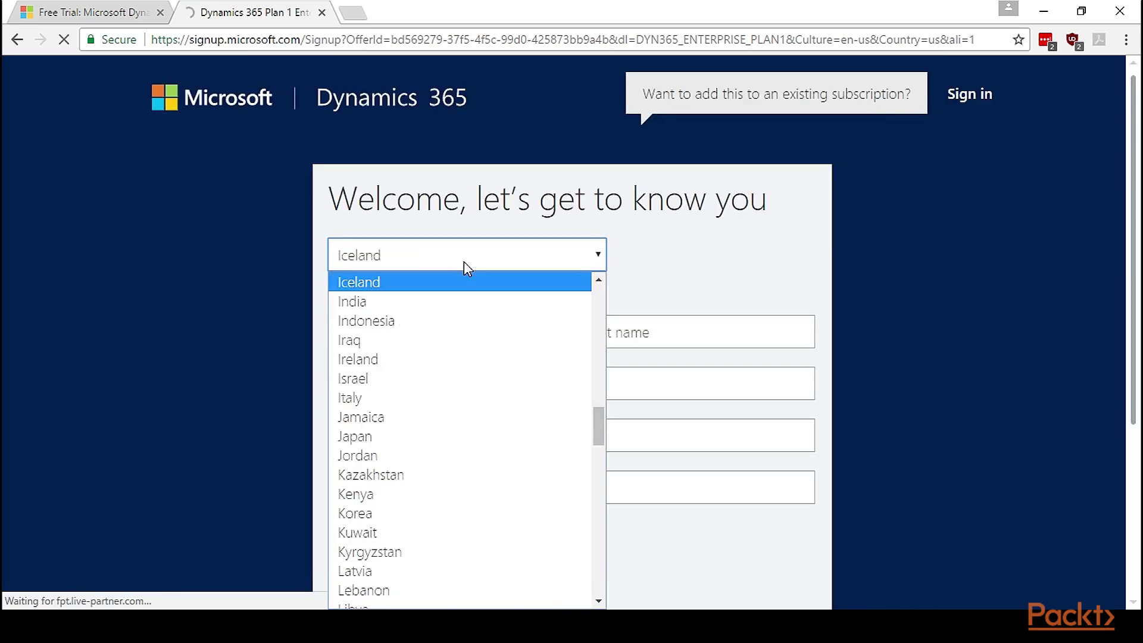
key("i")
Set the country to India and fill in the first name, last name, business email and phone.
key("Return")
left_click(455, 339)
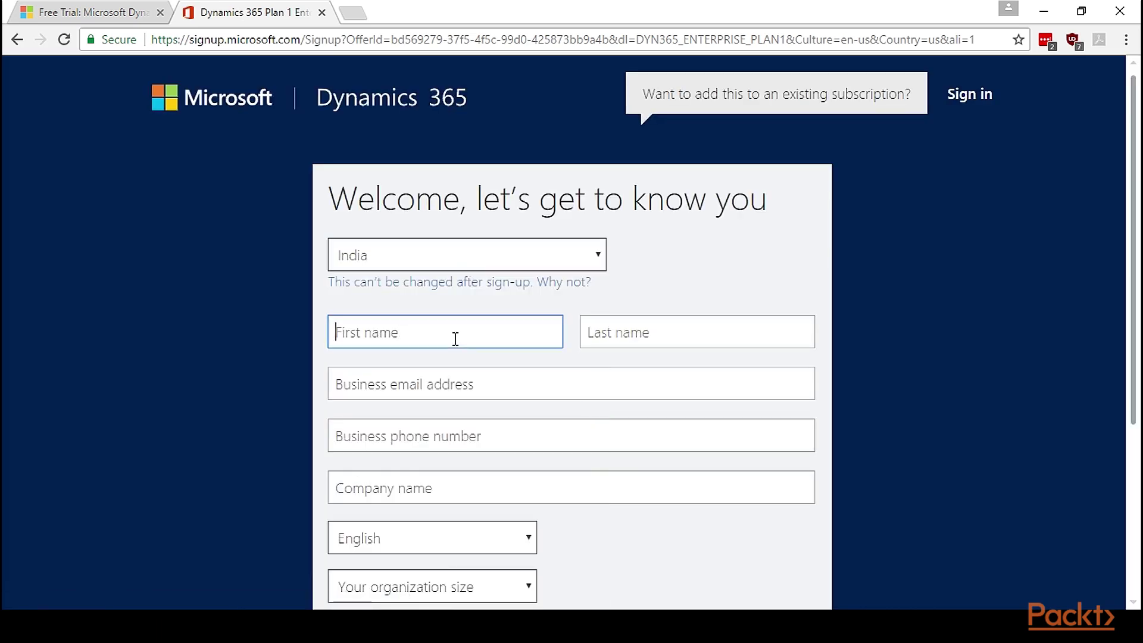
key("Tab")
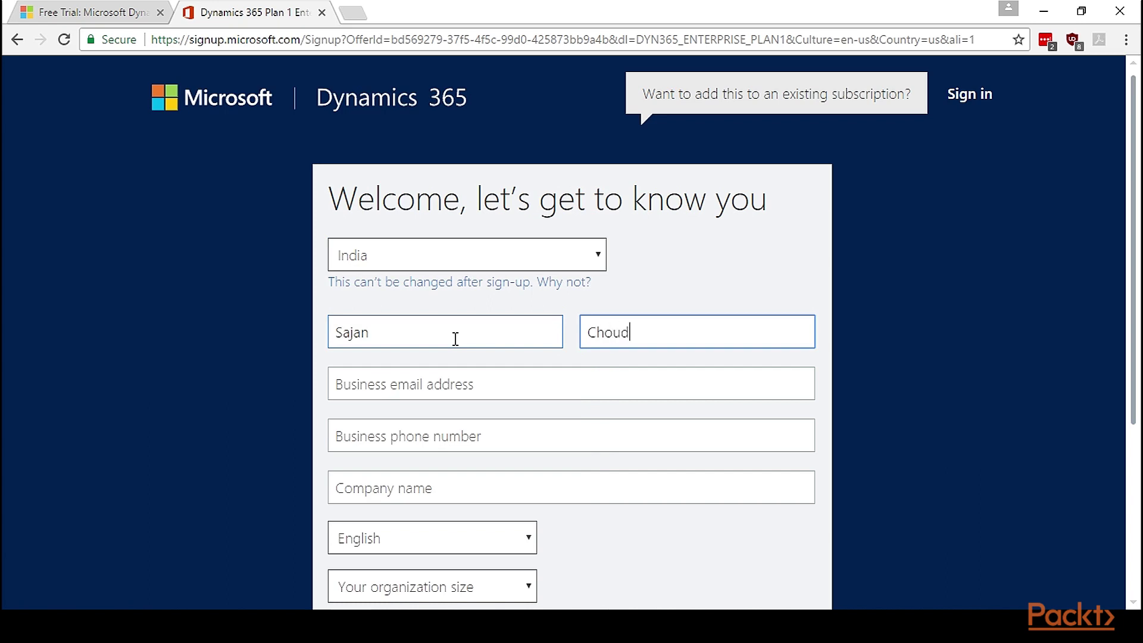
key("Tab")
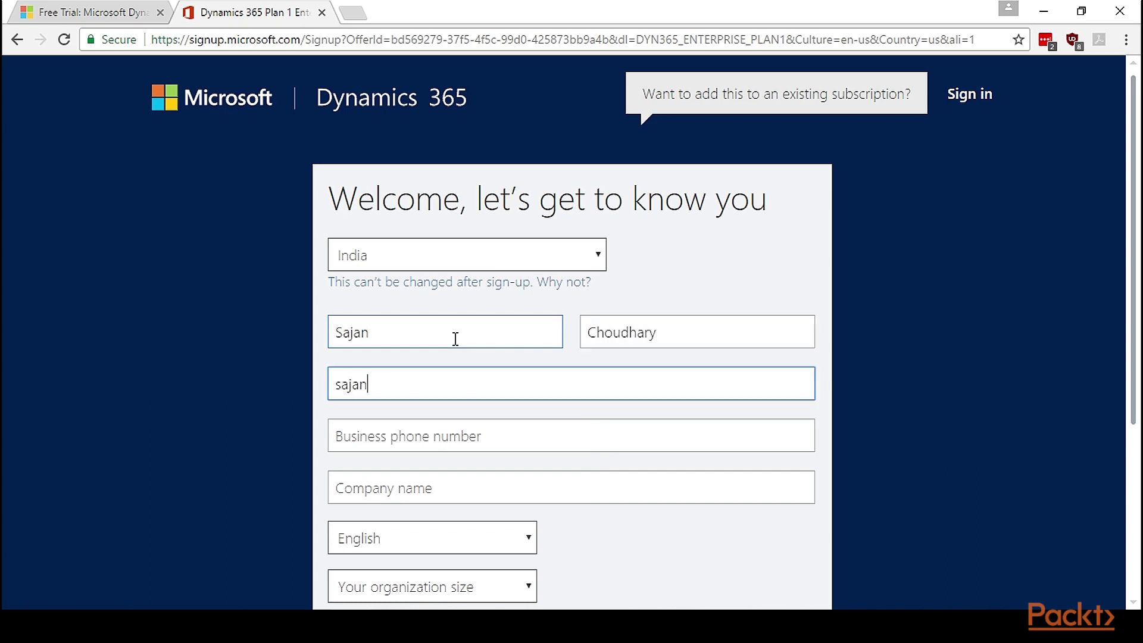
key("Tab")
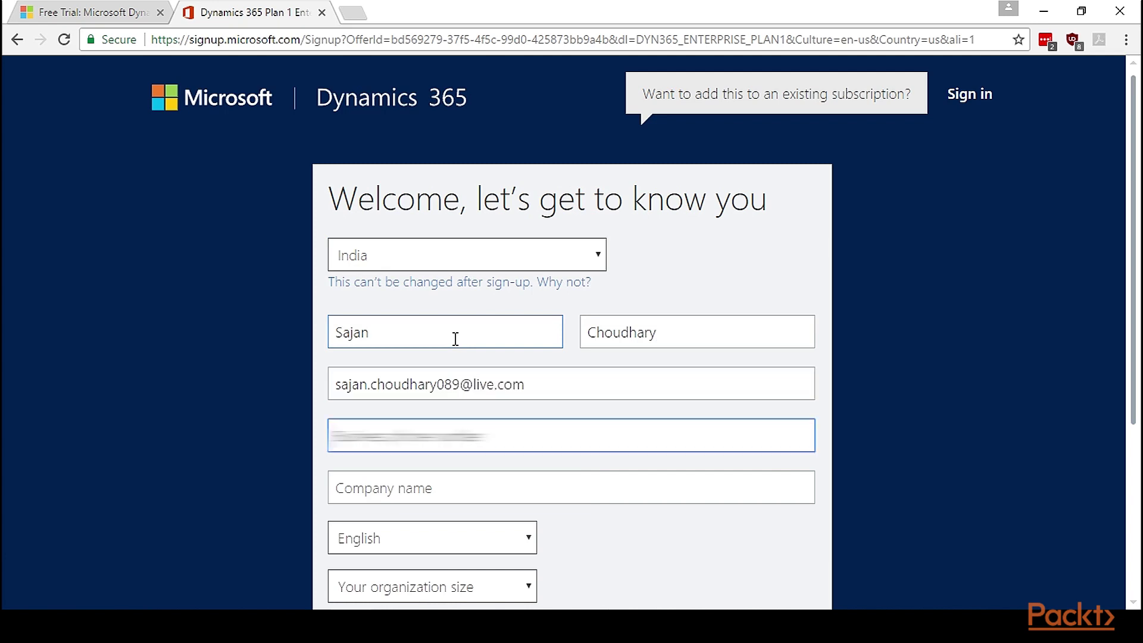
type("98765432")
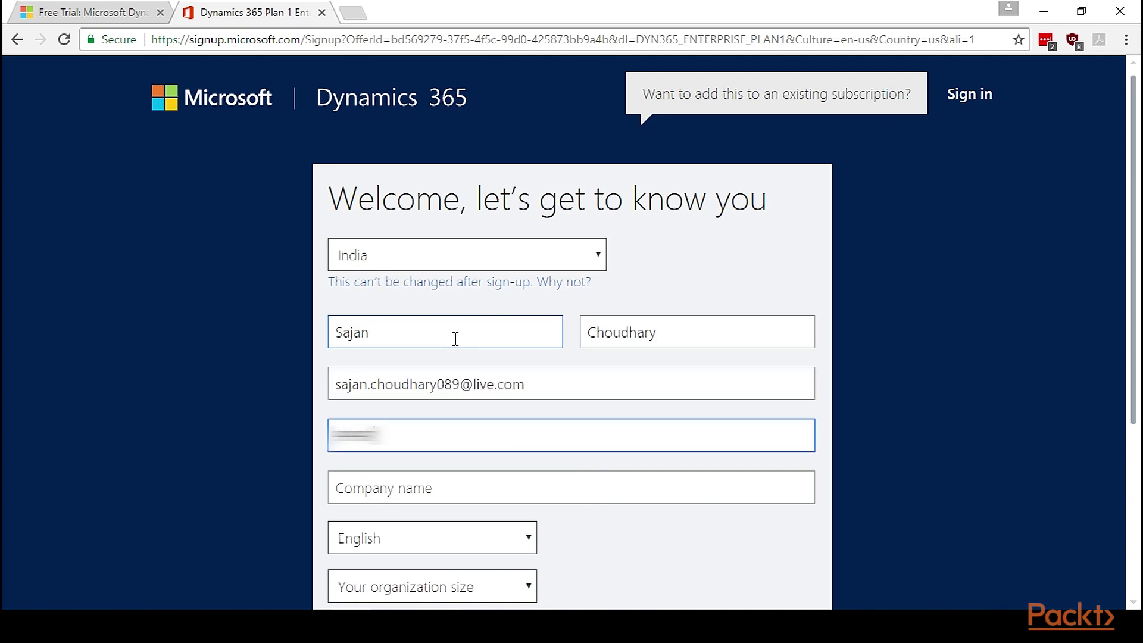
type("1098")
Enter company name Microsoft and set organization size to 1000+ people.
key("Tab")
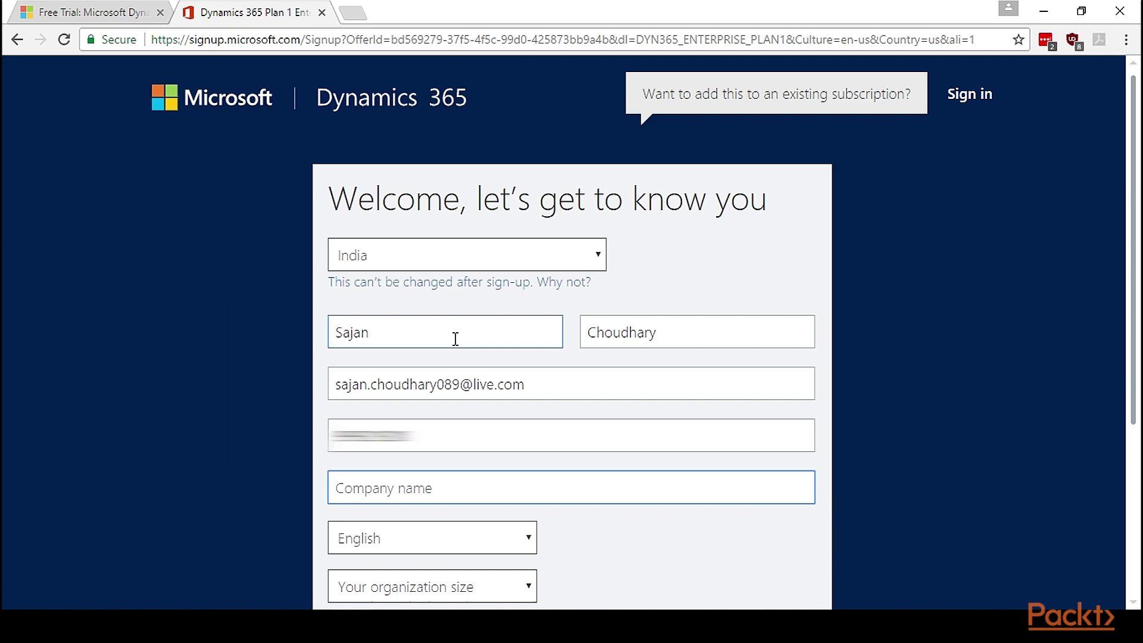
type("Microsoft")
key("Tab")
scroll(576, 343, "down", 2)
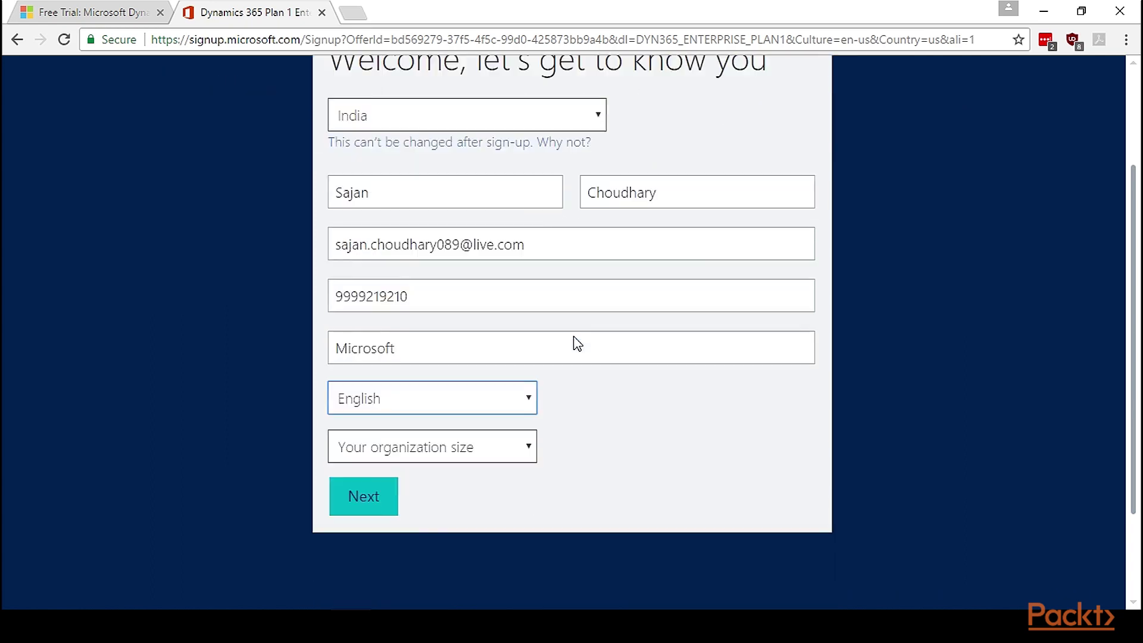
left_click(460, 423)
left_click(423, 395)
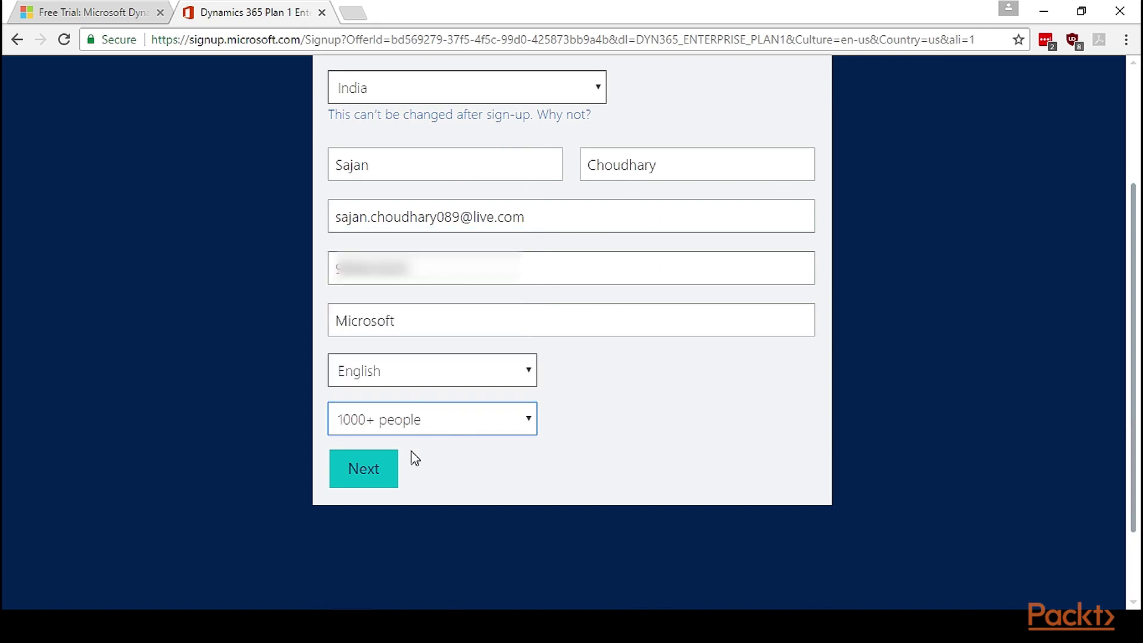
Submit the contact details, then enter user name admin with the available domain demopsa1.
left_click(356, 472)
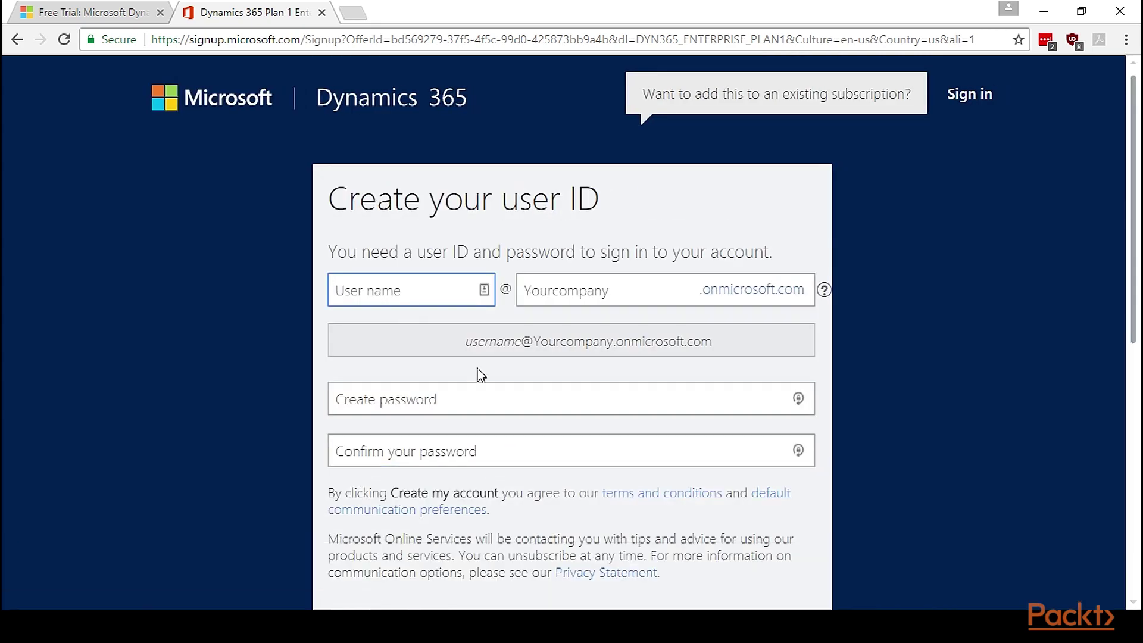
left_click(395, 301)
type("admi")
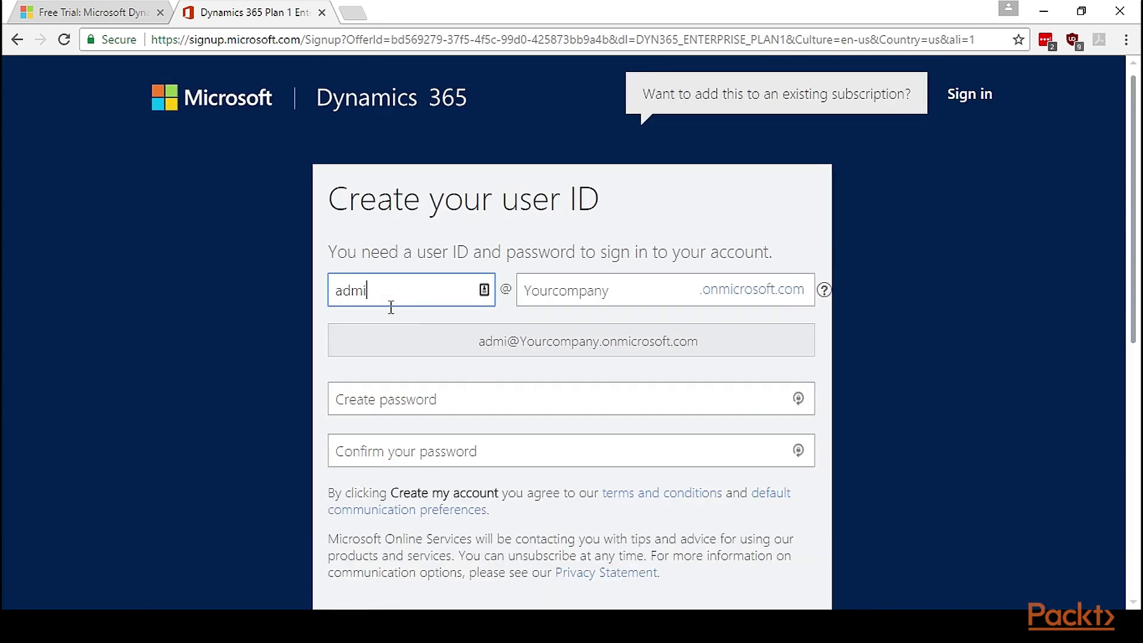
type("n")
key("Tab")
type("demops")
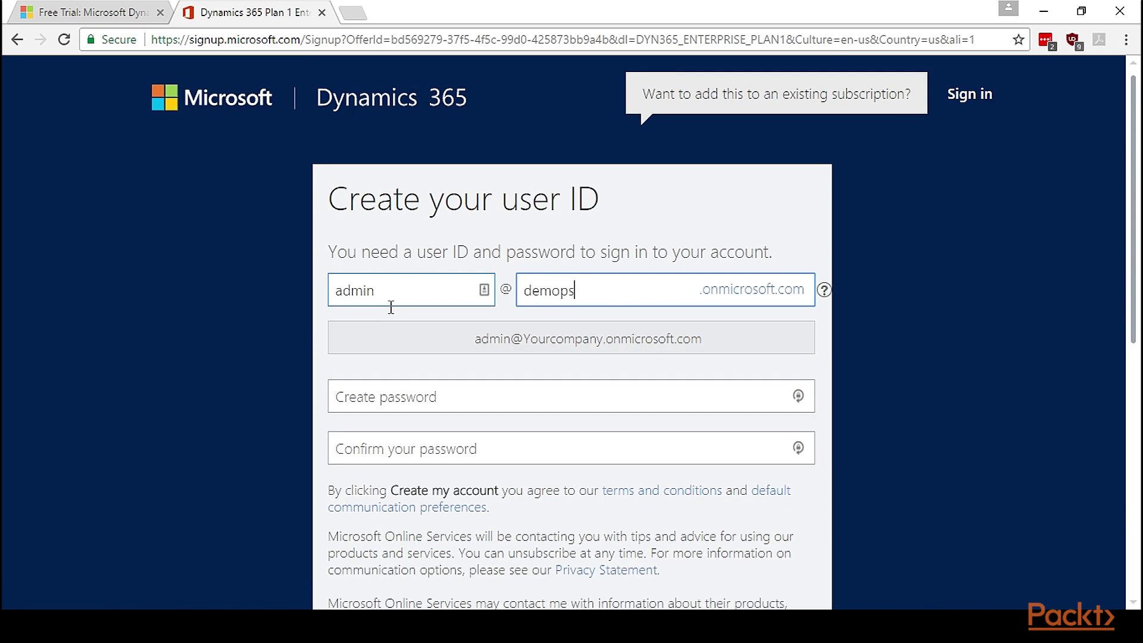
type("a")
key("Tab")
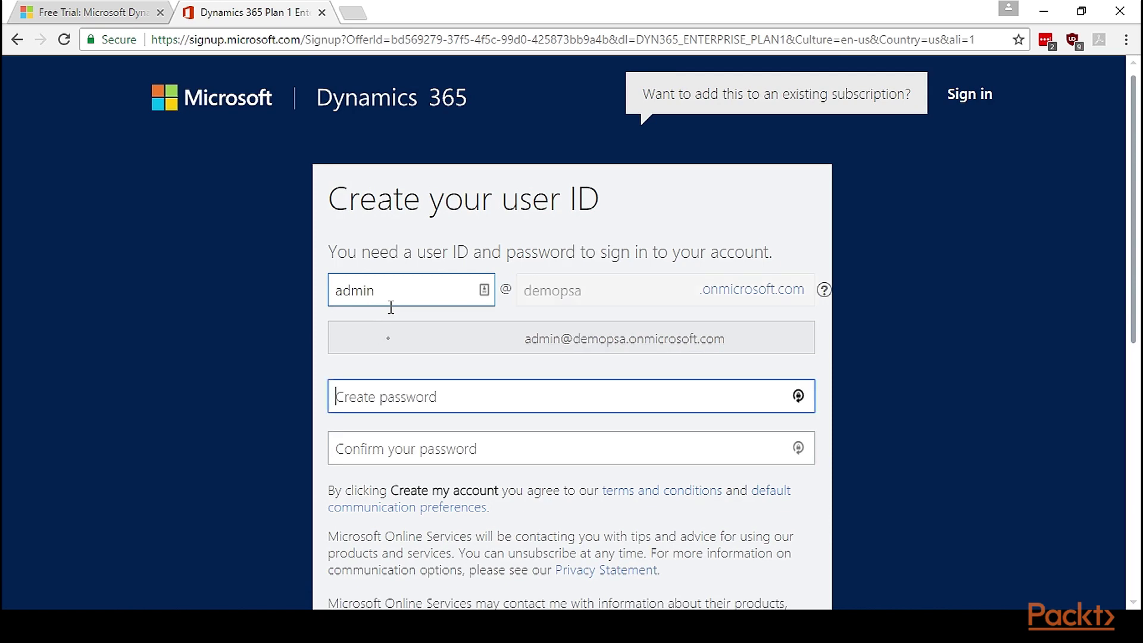
left_click(537, 289)
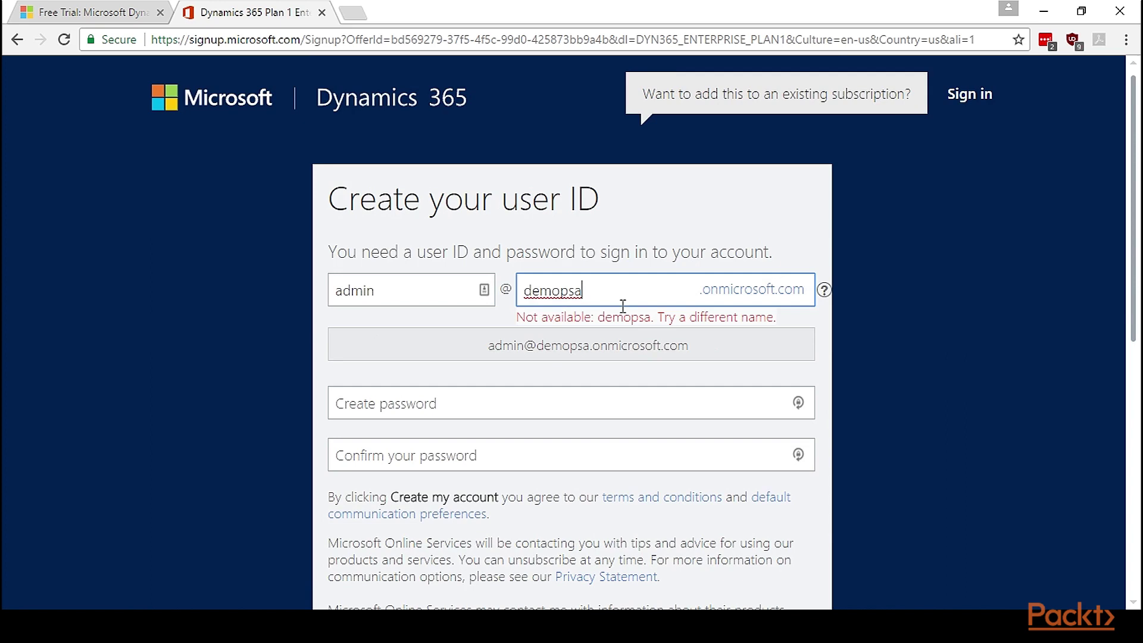
type("1")
key("Tab")
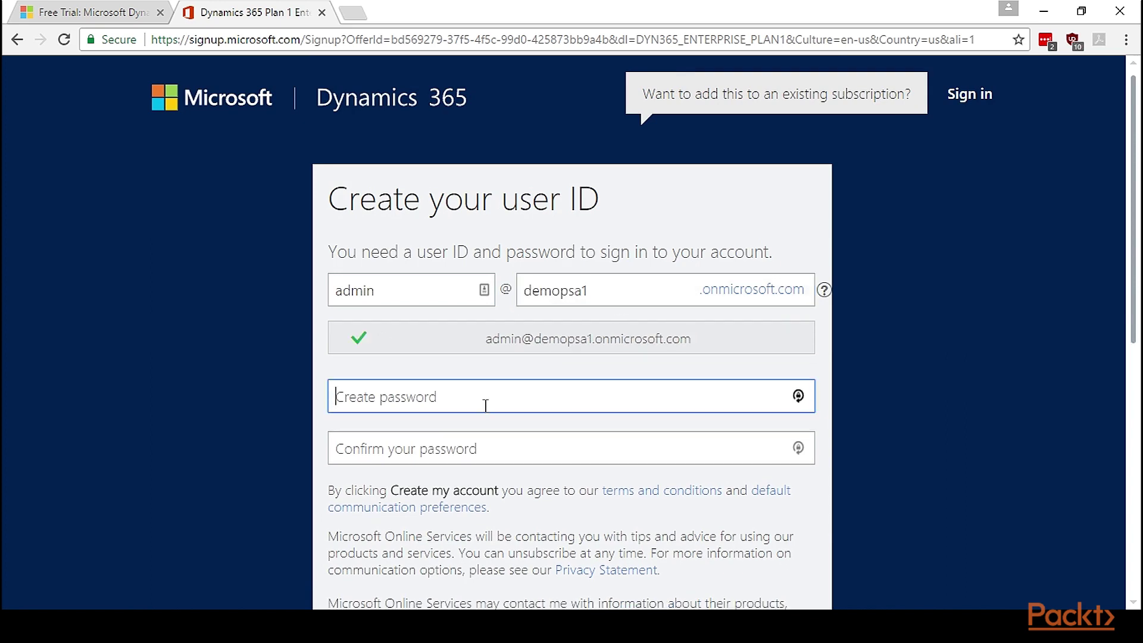
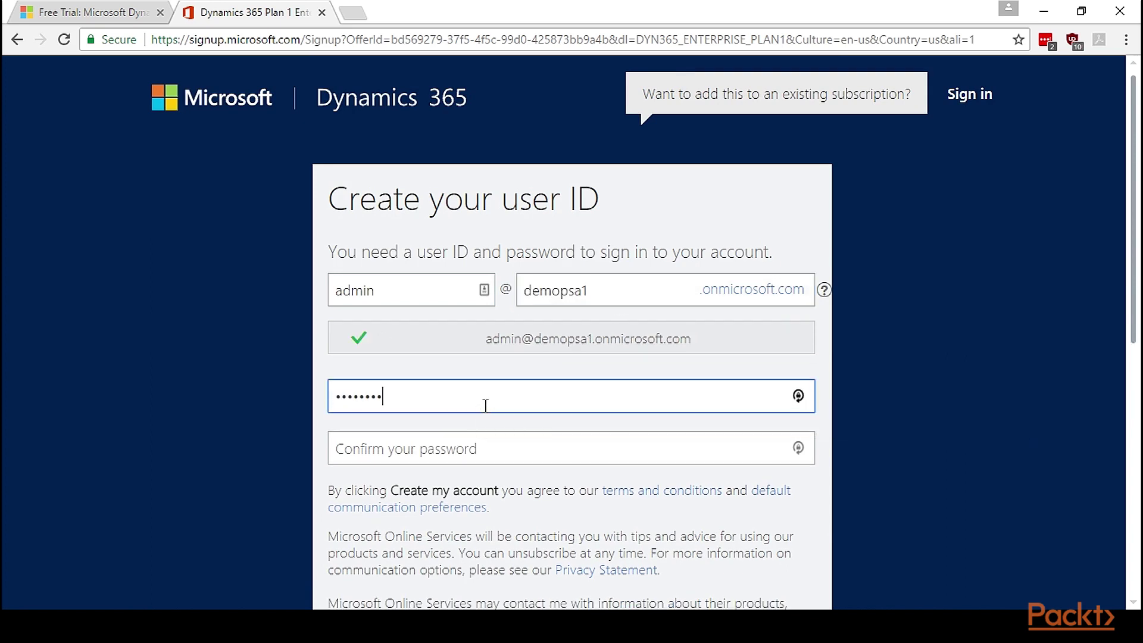
Enter and confirm the account password, opt out of email and phone contact, and create the account.
left_click(444, 460)
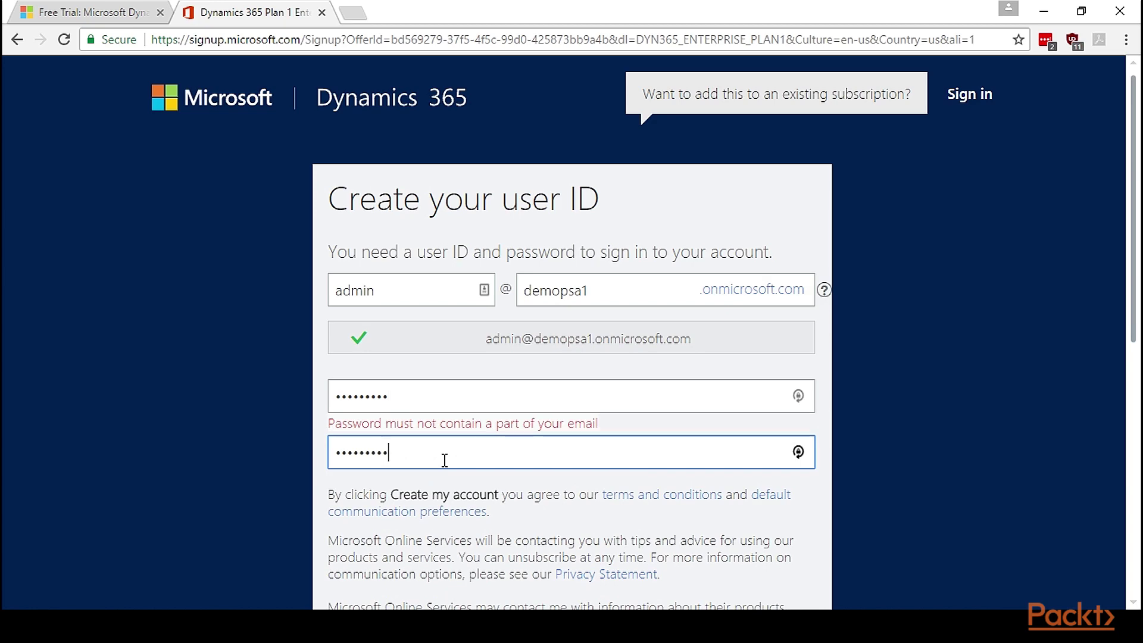
scroll(319, 395, "down", 4)
left_click(334, 397)
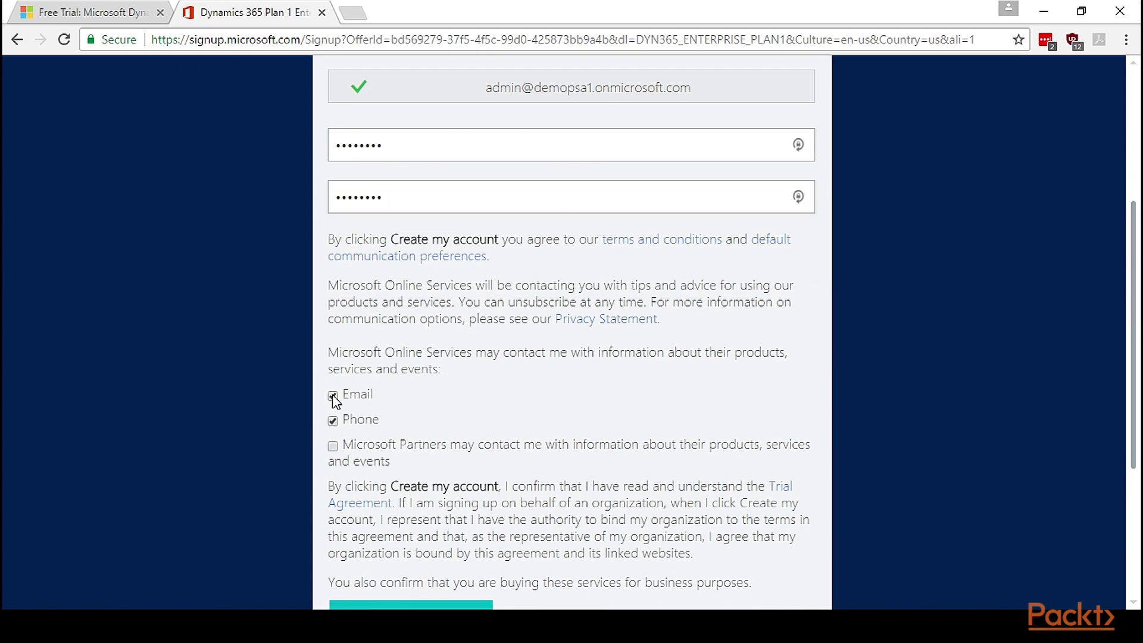
left_click(332, 395)
left_click(333, 421)
scroll(433, 472, "down", 3)
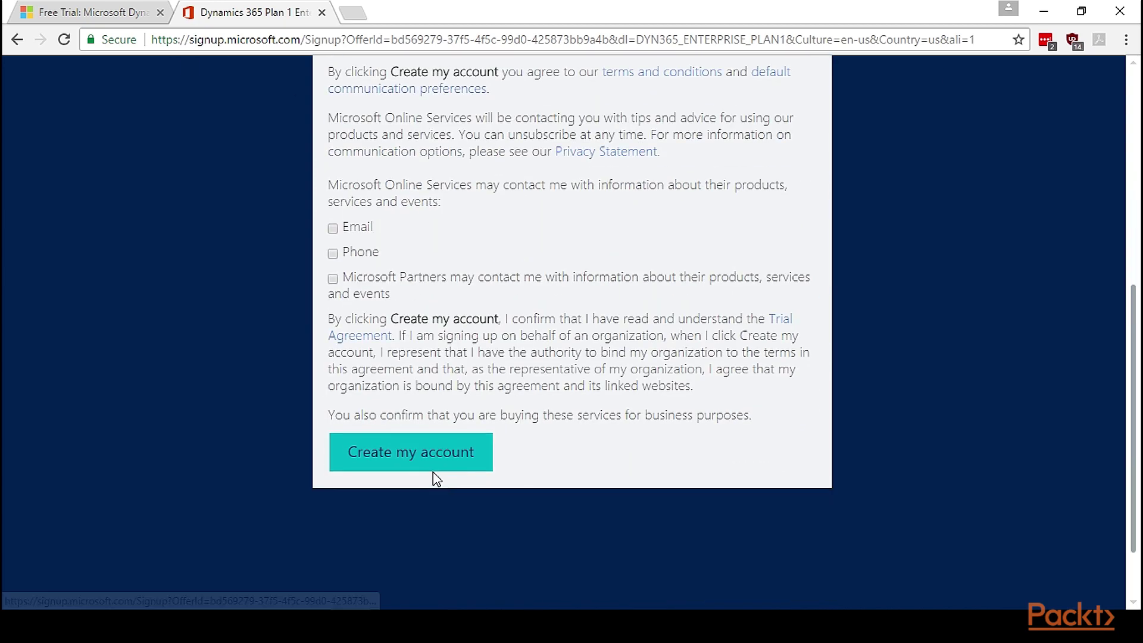
left_click(431, 456)
left_click(367, 286)
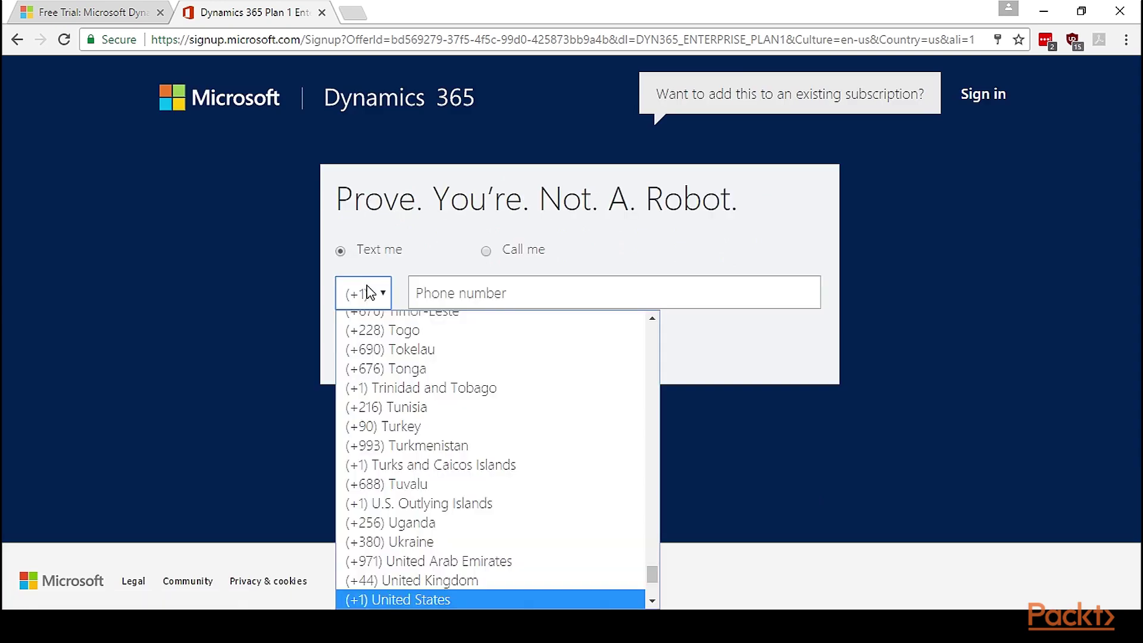
Choose the India (+91) country code, enter the phone number, and request a verification text.
scroll(403, 405, "up", 20)
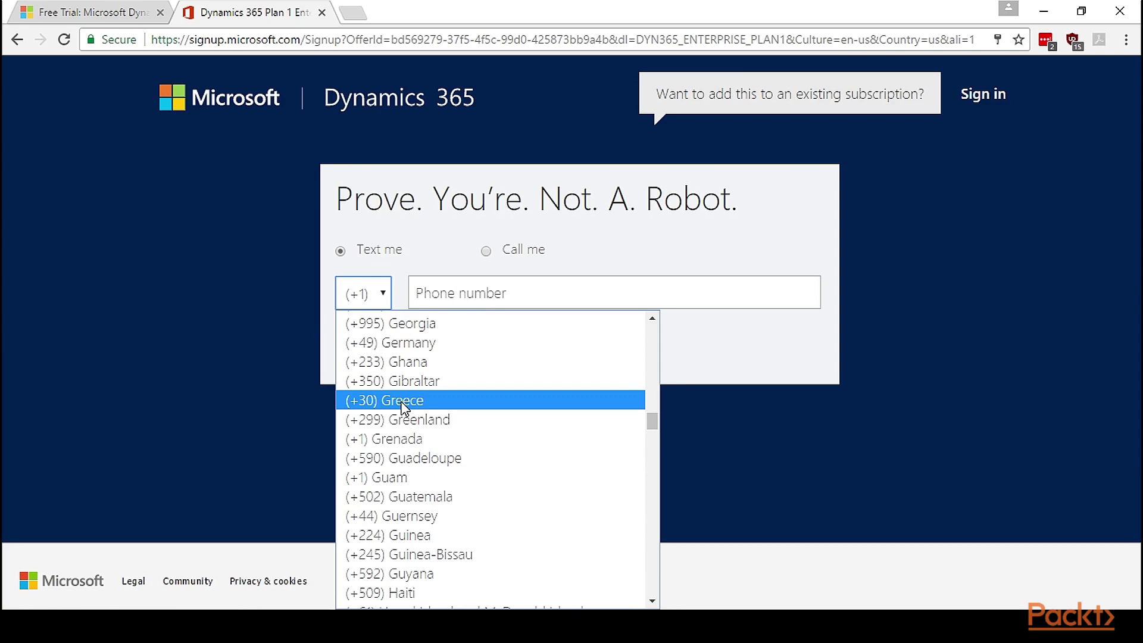
scroll(423, 473, "up", 12)
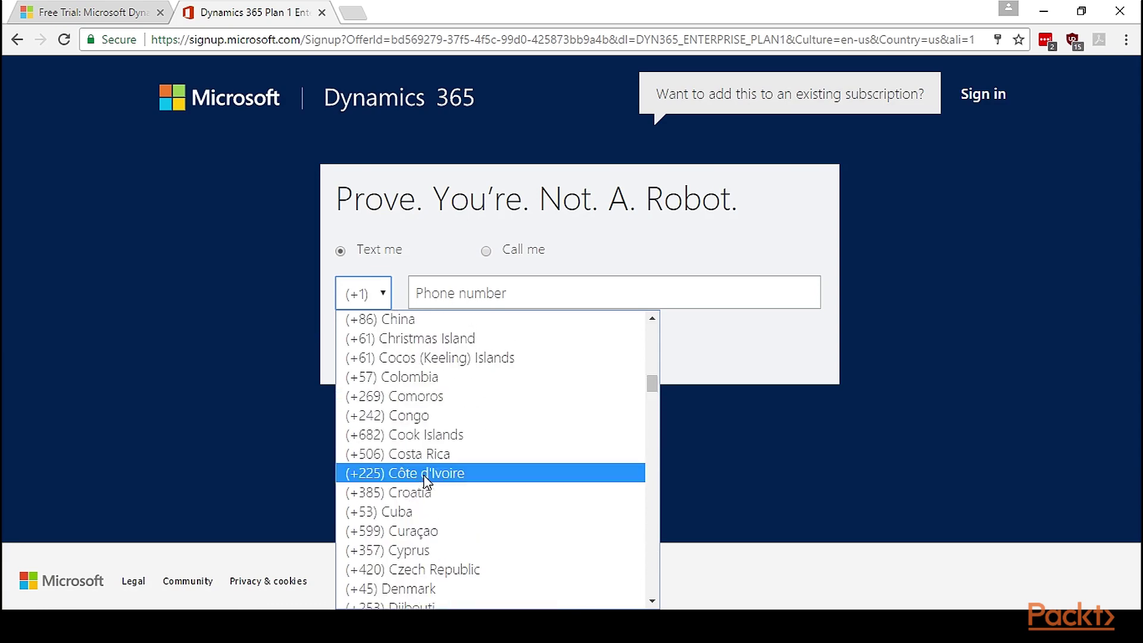
scroll(426, 480, "up", 10)
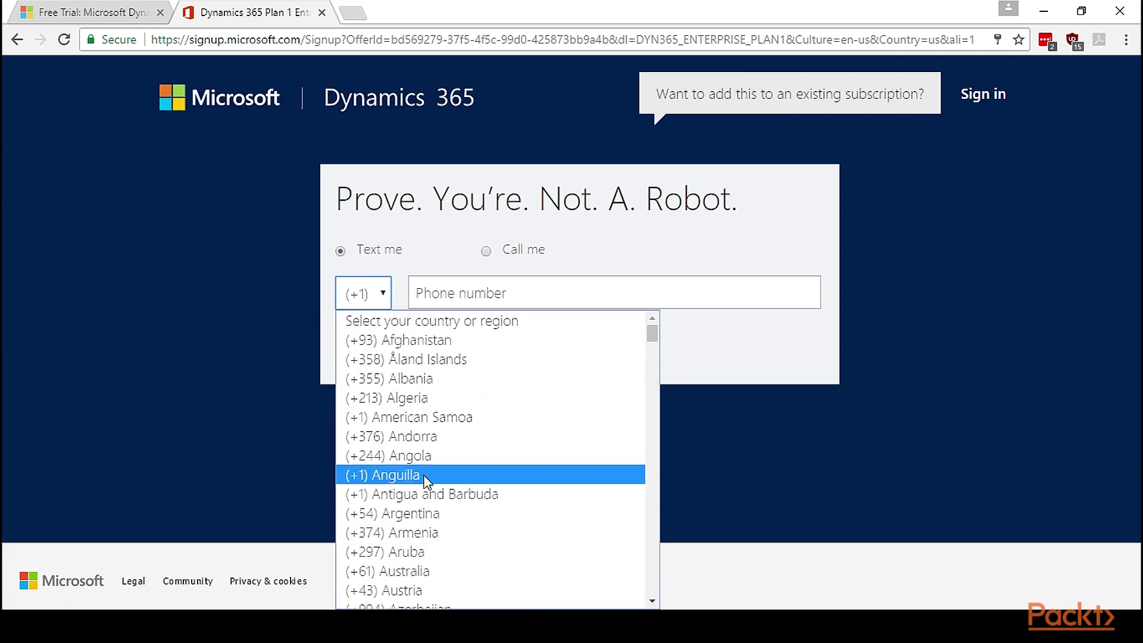
scroll(426, 480, "down", 20)
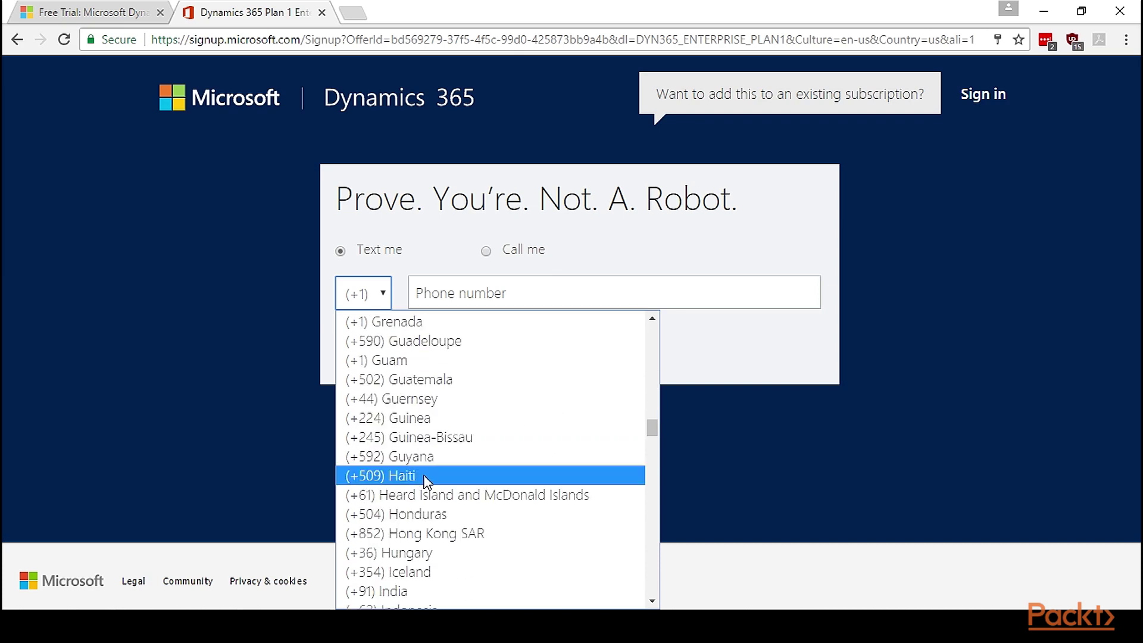
scroll(426, 499, "down", 2)
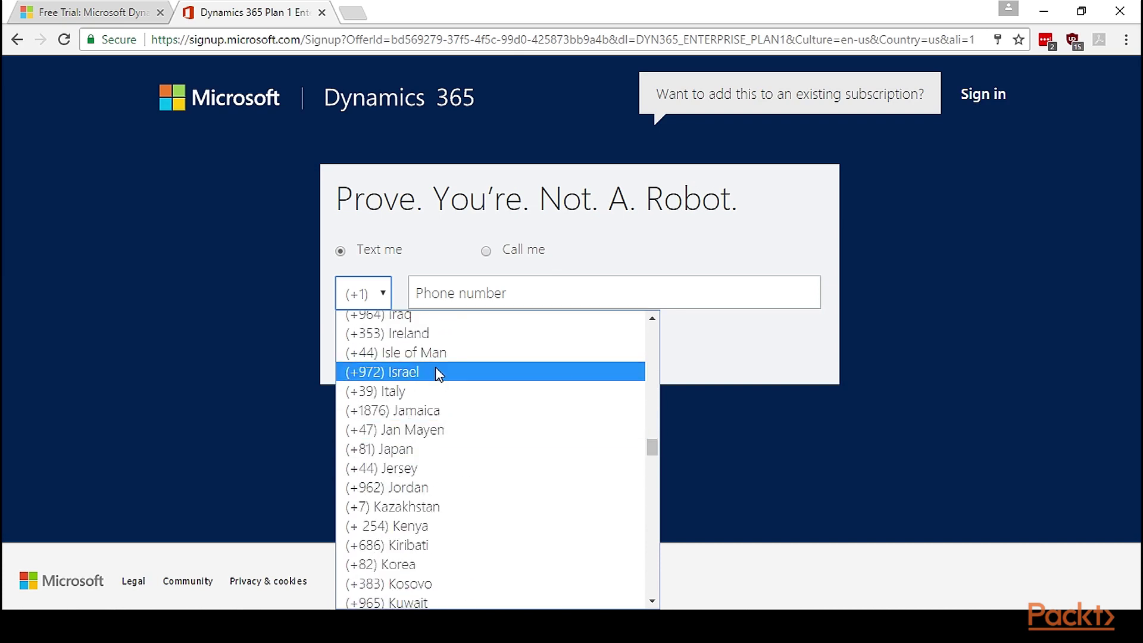
scroll(430, 398, "up", 3)
left_click(434, 428)
left_click(519, 303)
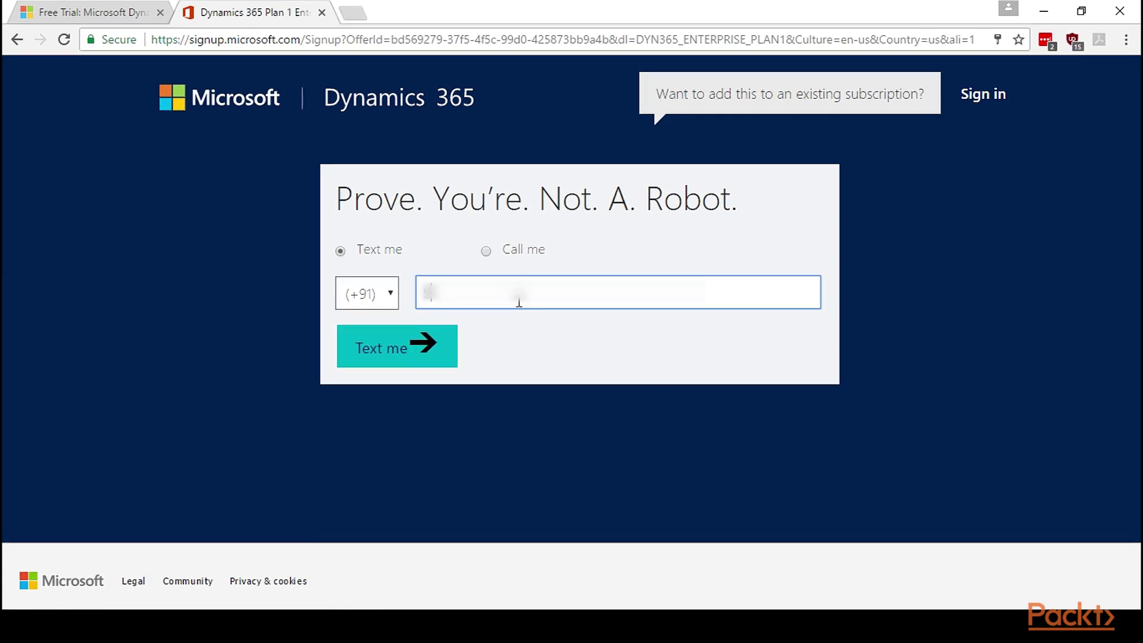
type("9876543210")
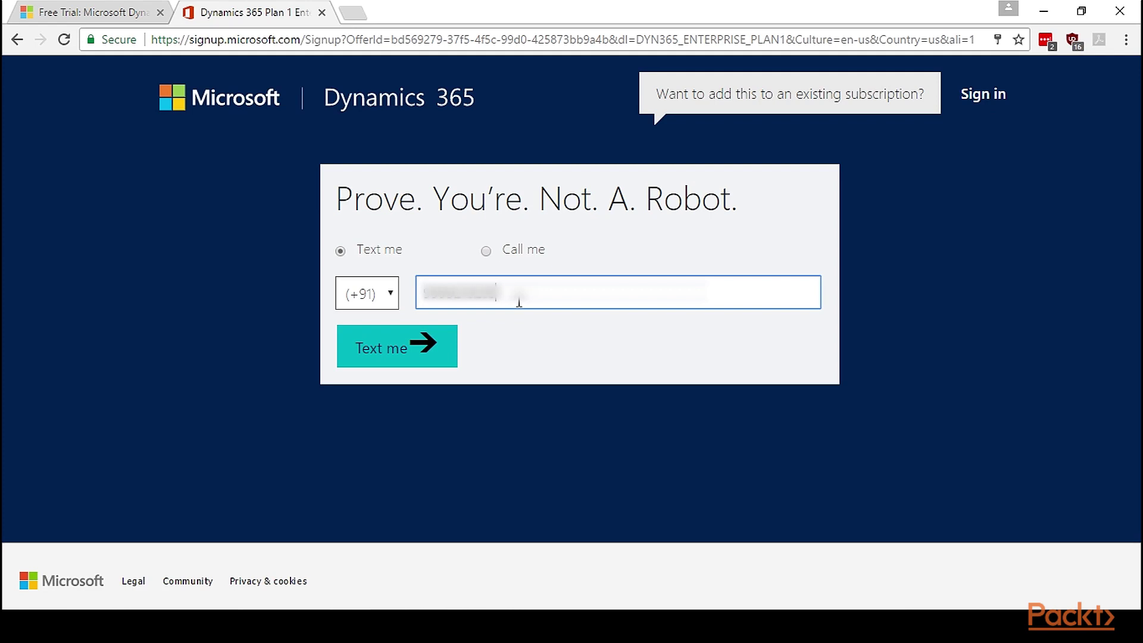
left_click(449, 361)
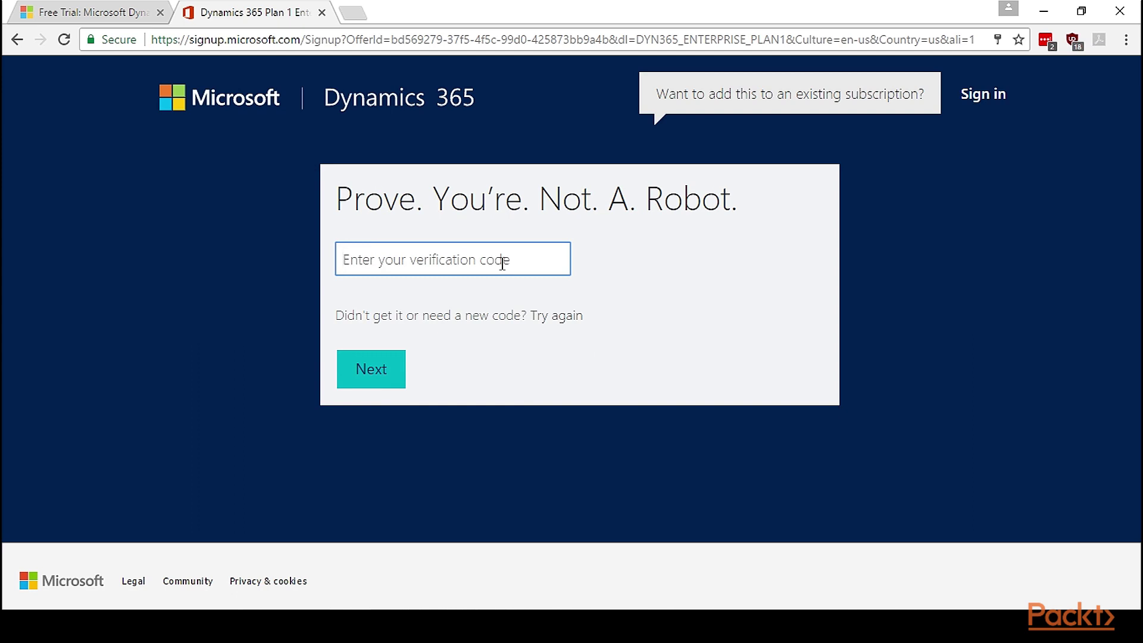
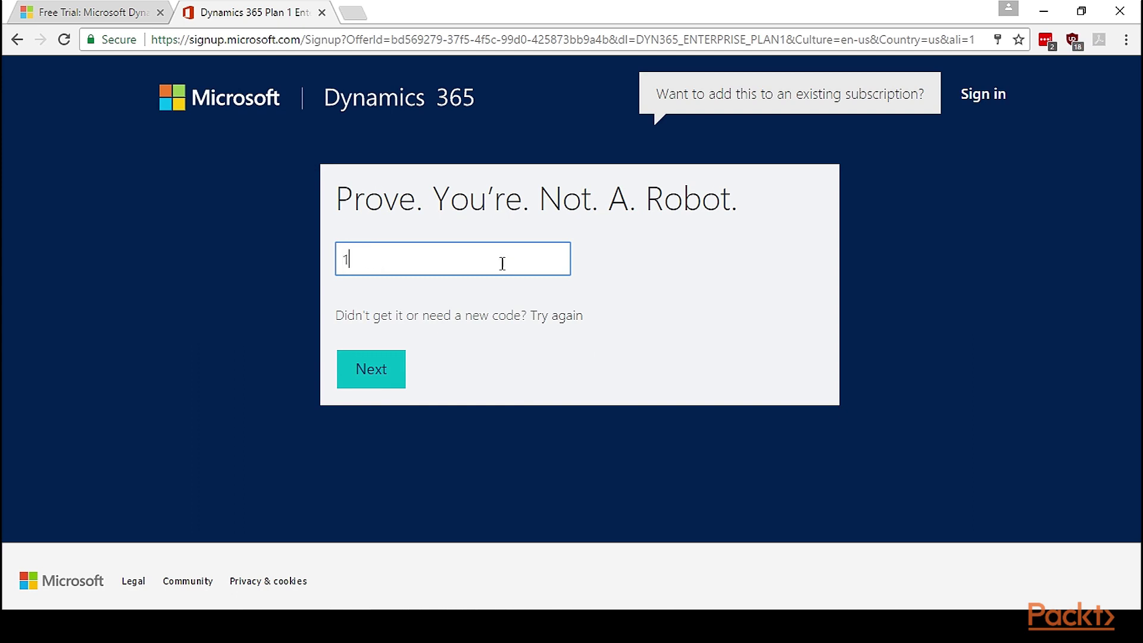
Enter the texted verification code and submit it.
left_click(395, 373)
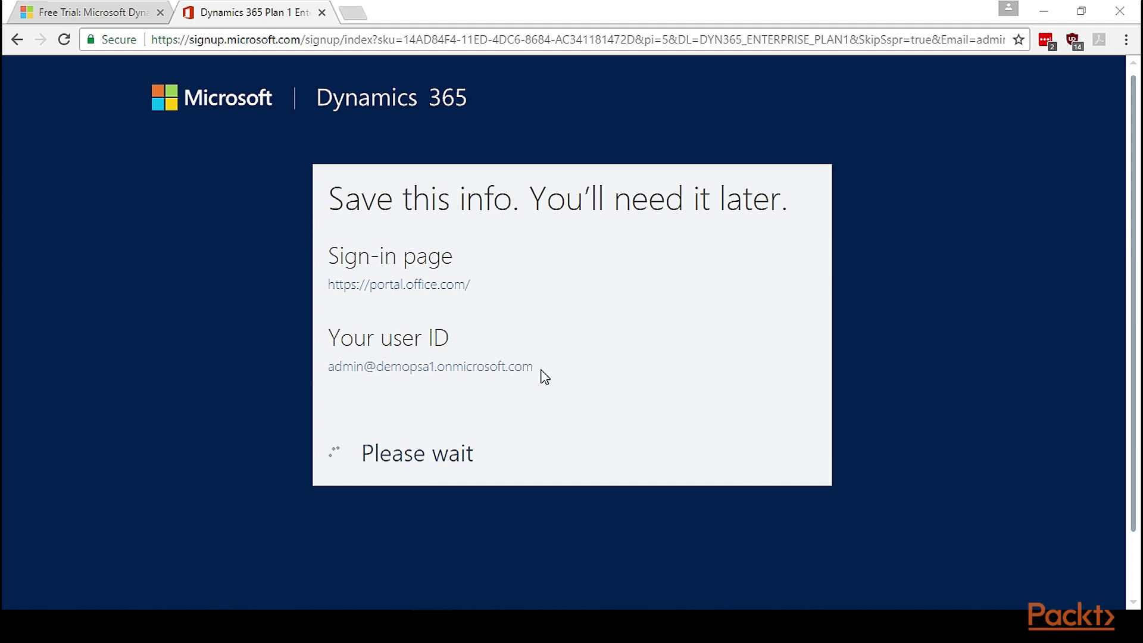
Begin the trial setup and select the Project service automation scenario.
left_click(391, 457)
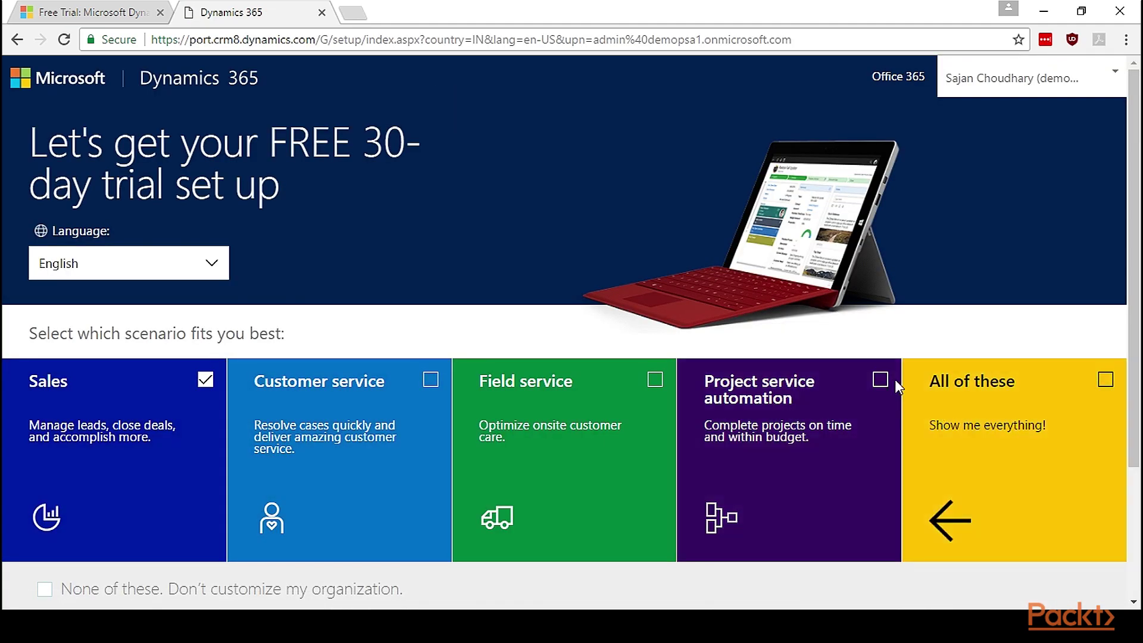
left_click(885, 380)
scroll(524, 415, "down", 2)
scroll(517, 416, "down", 2)
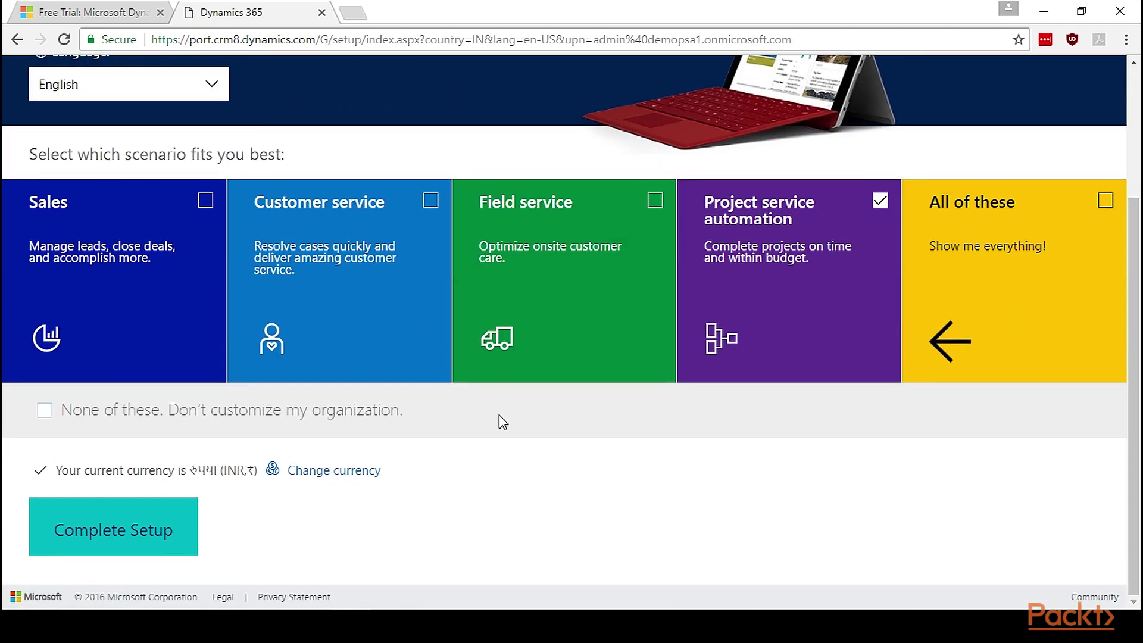
Change the currency to US Dollar by choosing United States, then complete the setup.
left_click(327, 468)
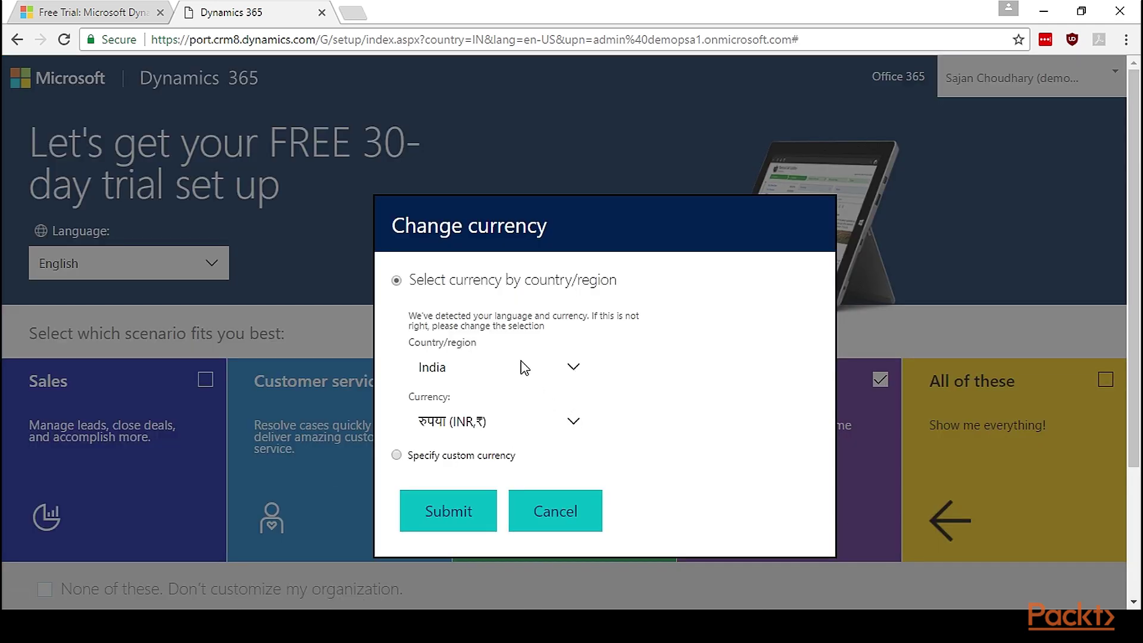
left_click(559, 367)
key("u")
key("Down")
key("Down")
key("Down")
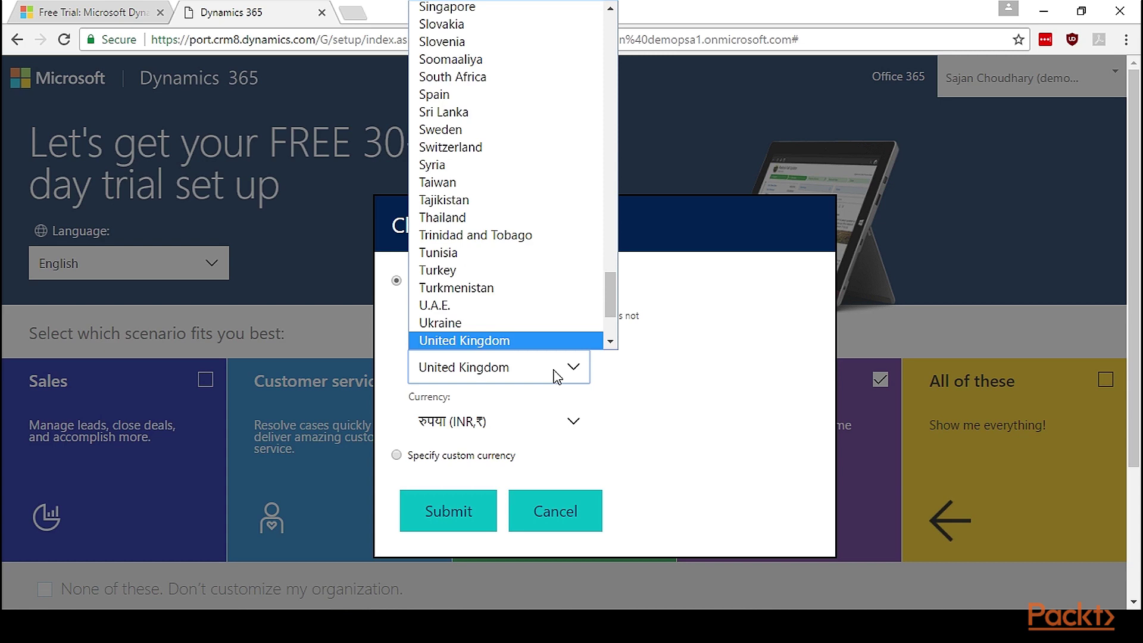
key("Return")
left_click(460, 522)
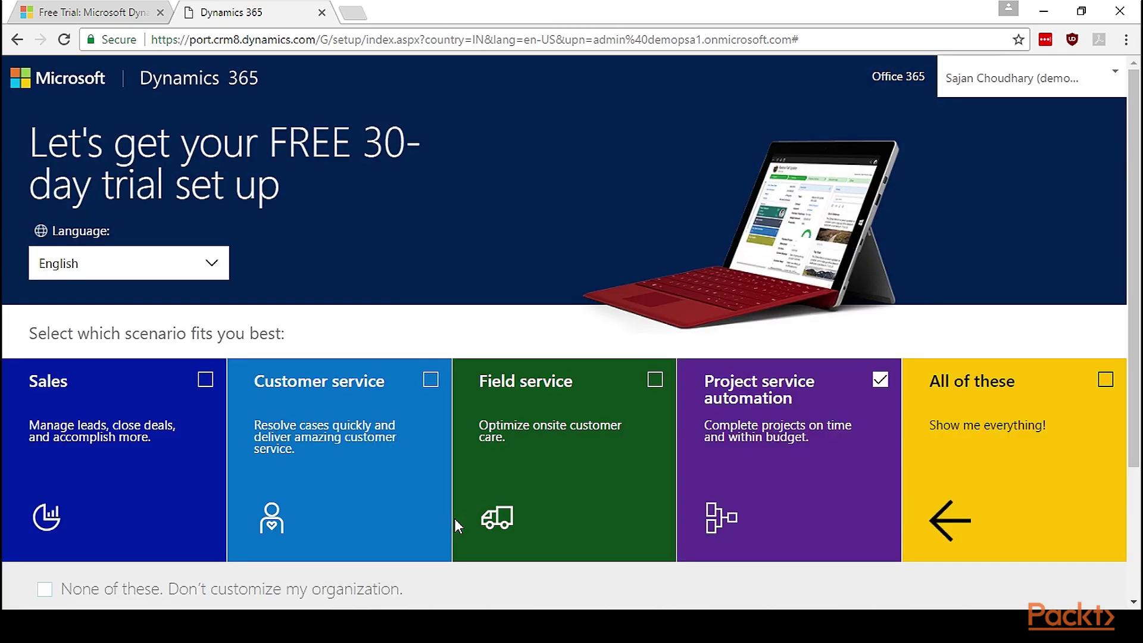
scroll(627, 523, "down", 3)
left_click(127, 522)
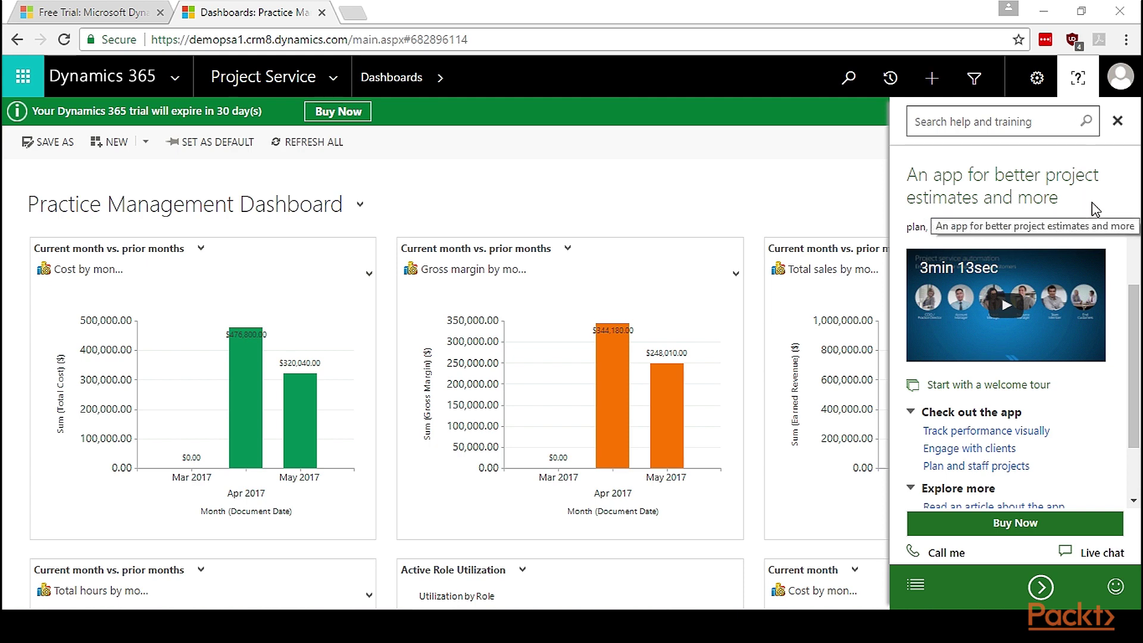
Step through all three welcome tour cards and dismiss the tour with Got it.
left_click(988, 384)
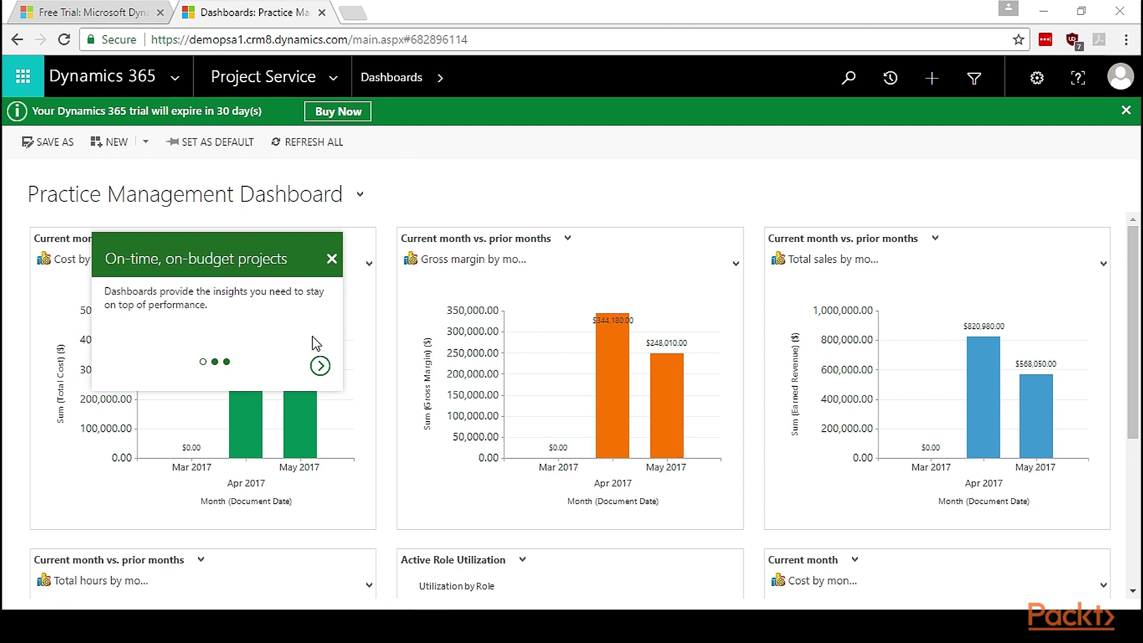
left_click(320, 369)
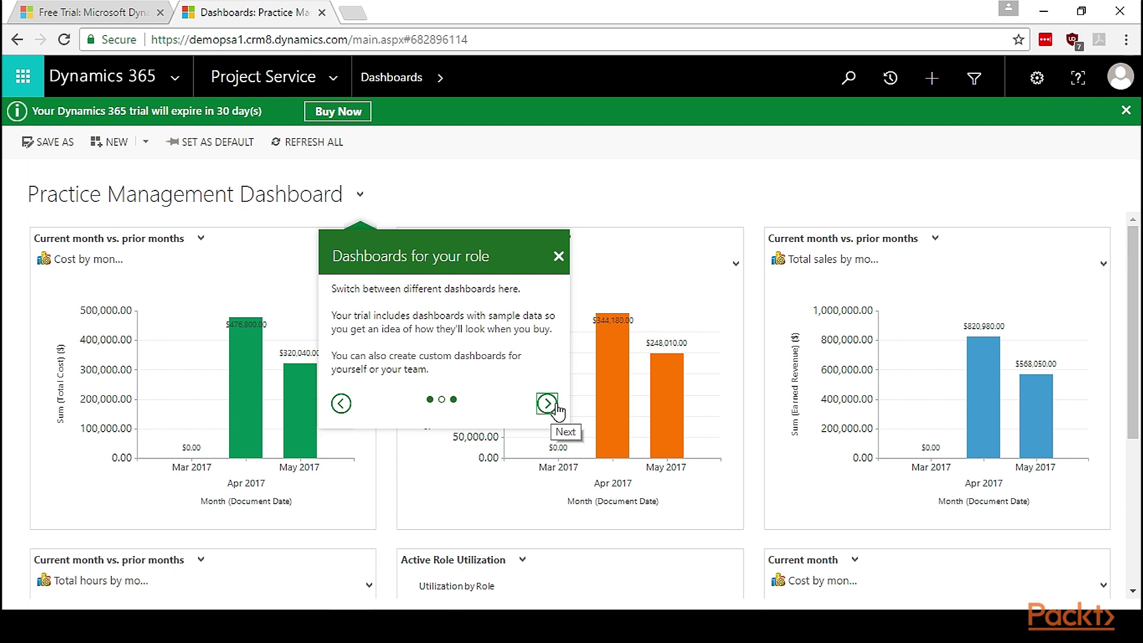
left_click(549, 404)
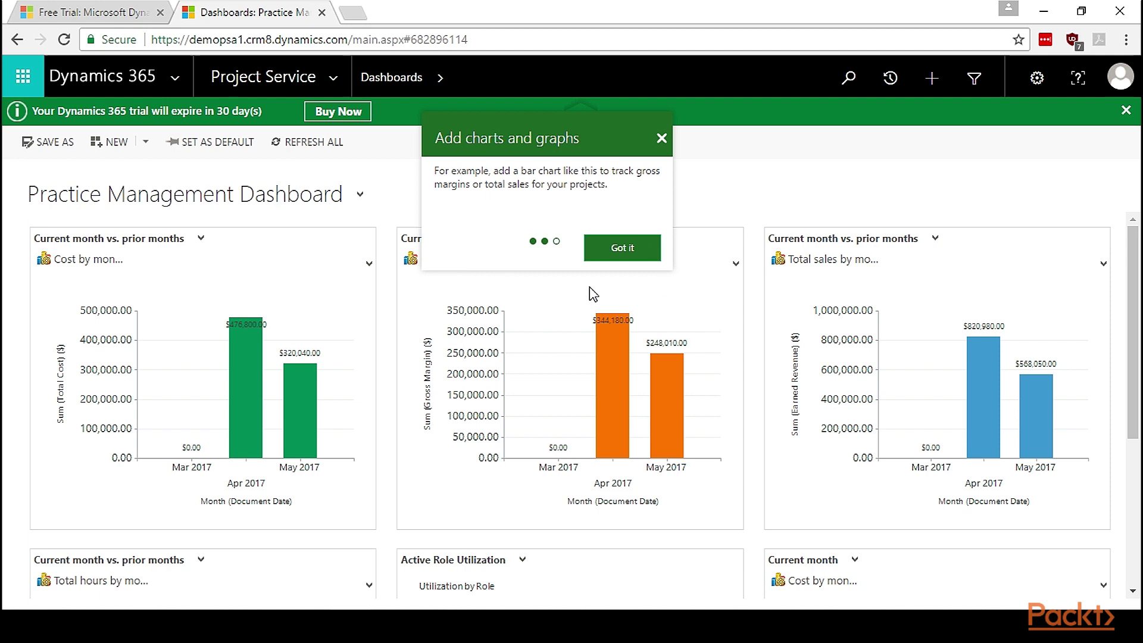
left_click(619, 256)
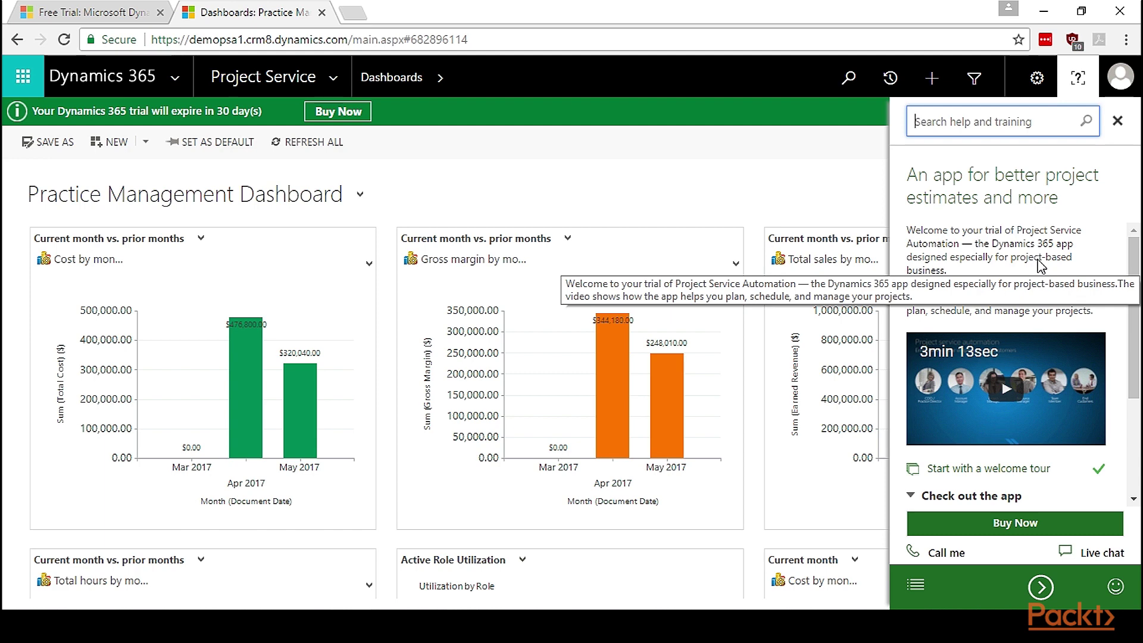
scroll(1040, 266, "down", 3)
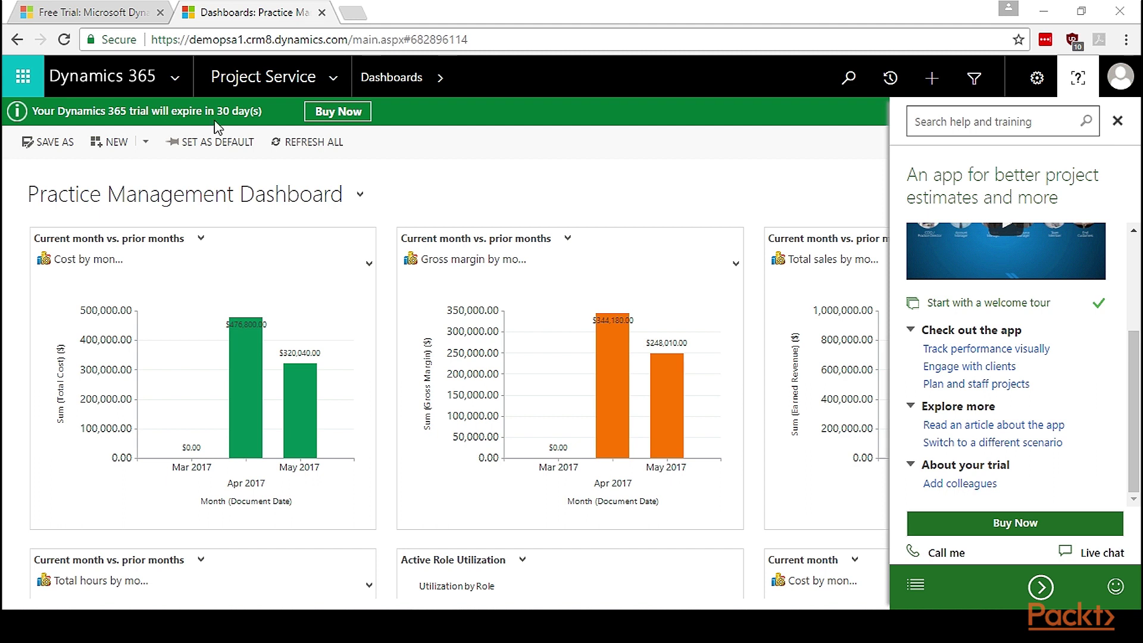
left_click(1025, 351)
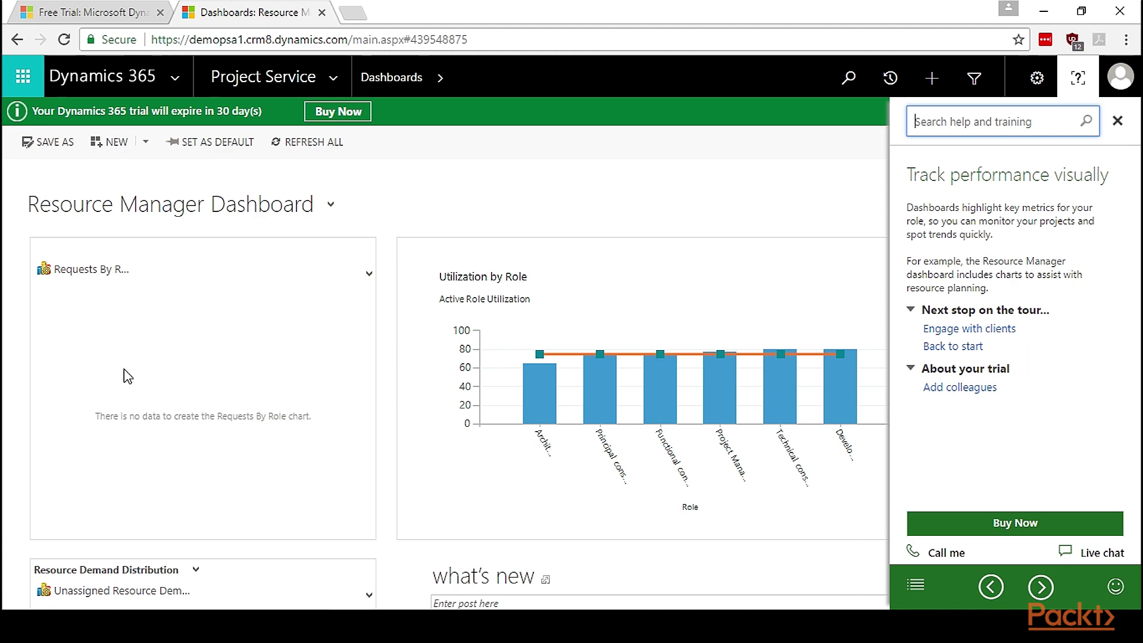
Browse the Engage with clients help videos, then launch the 'Open an opportunity form' try-it tour.
left_click(1001, 329)
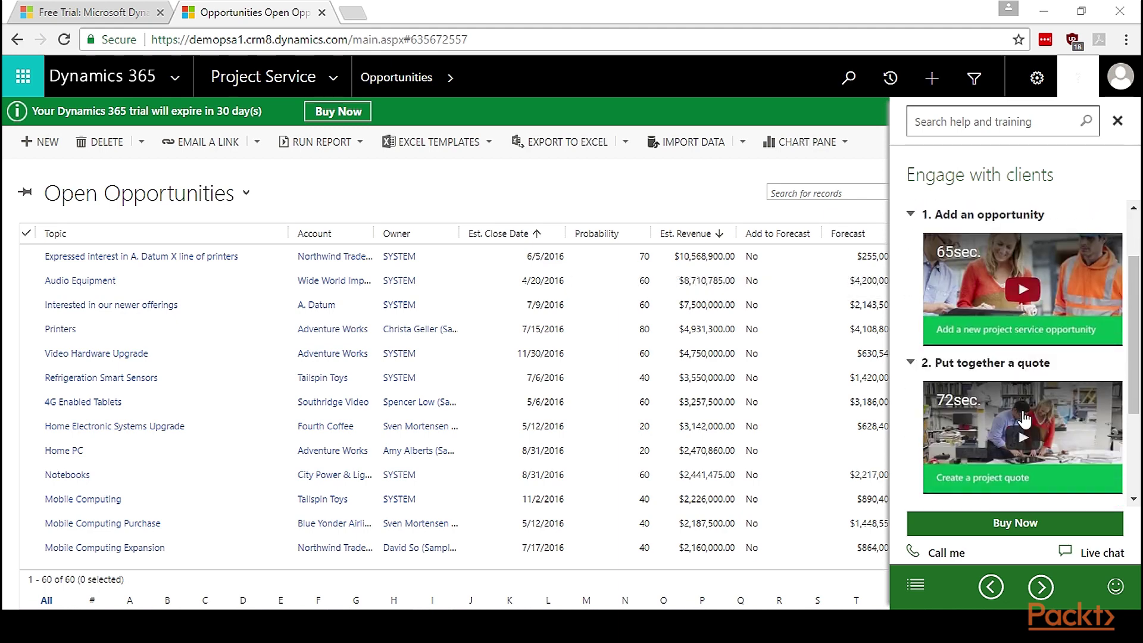
scroll(1025, 286, "down", 1)
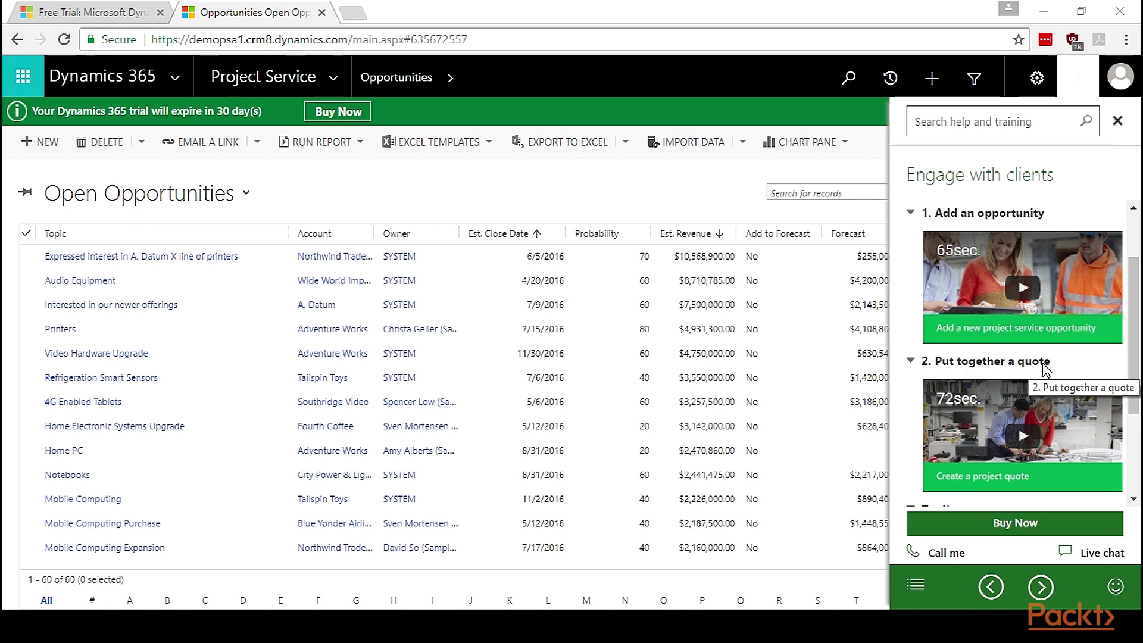
scroll(1044, 369, "down", 1)
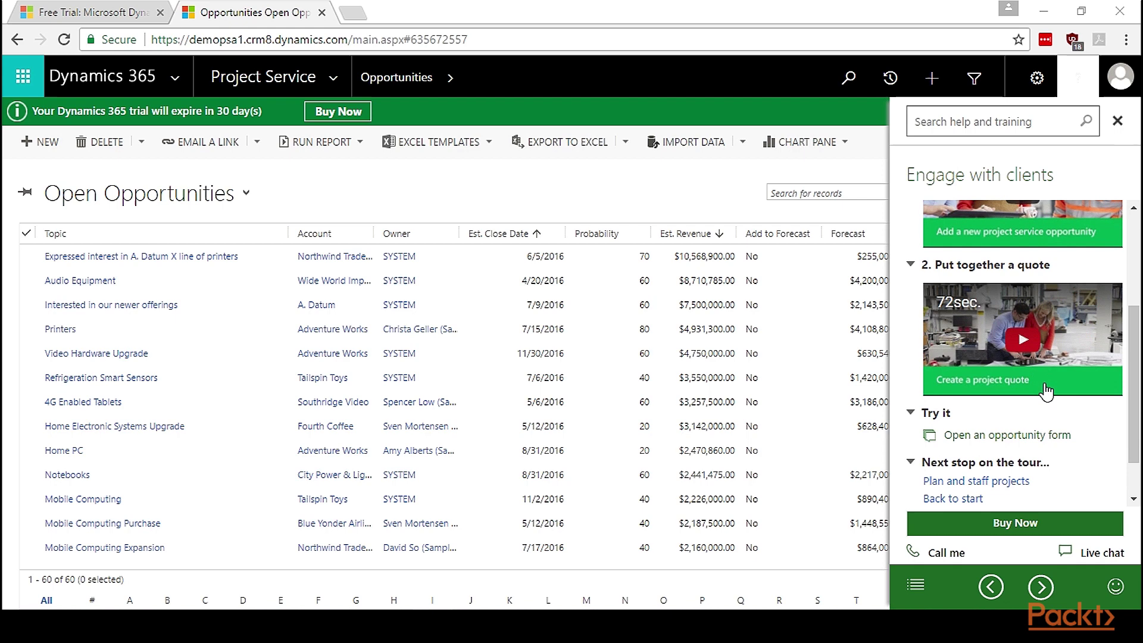
scroll(1044, 381, "down", 1)
left_click(993, 381)
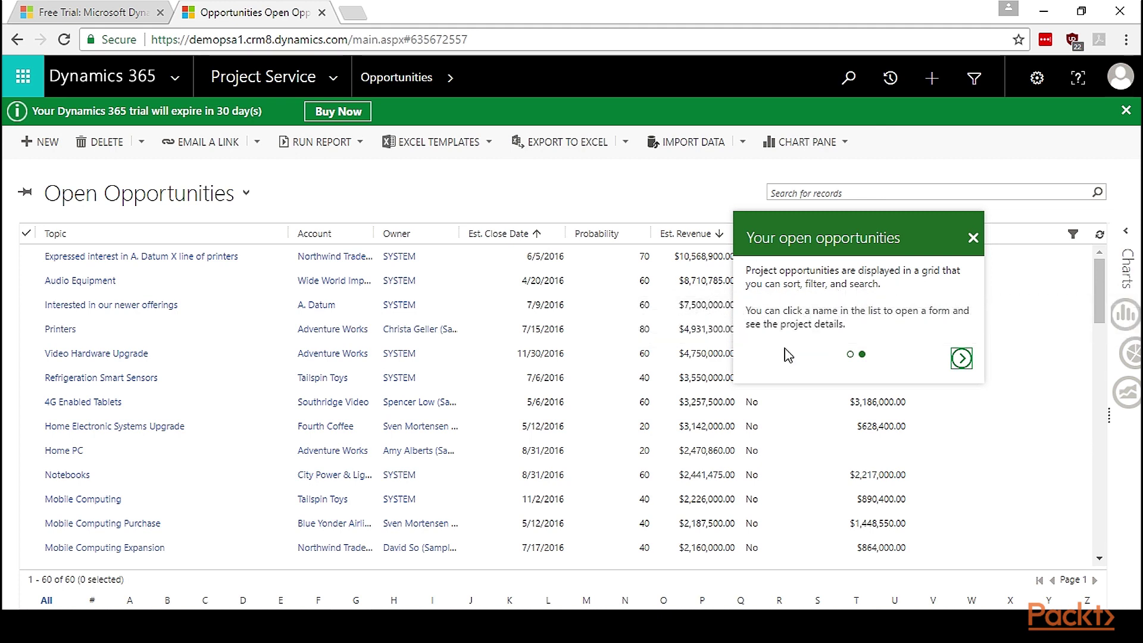
Advance past the opportunity tour tips, dismiss the last one, and scroll the help panel to About your trial.
left_click(962, 359)
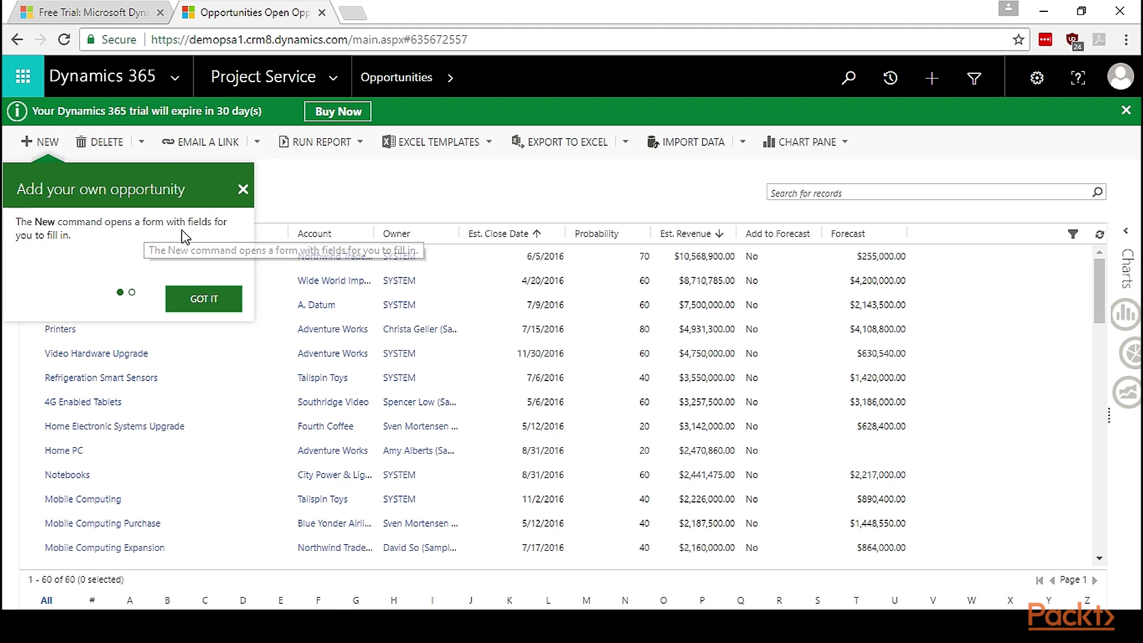
left_click(211, 303)
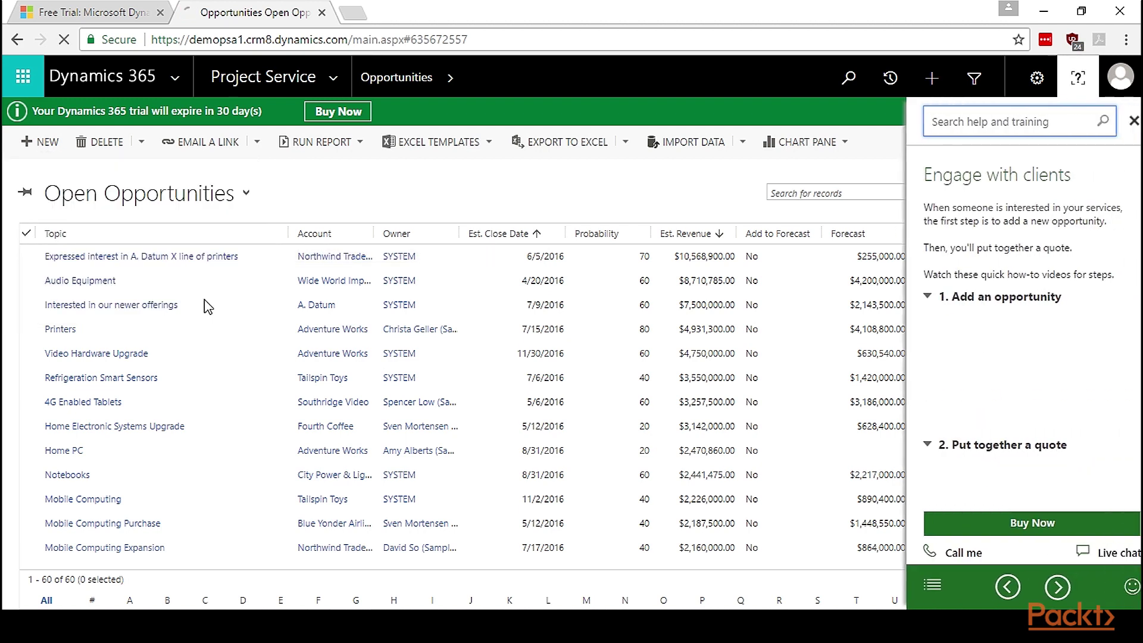
scroll(1065, 324, "down", 2)
scroll(1065, 324, "down", 1)
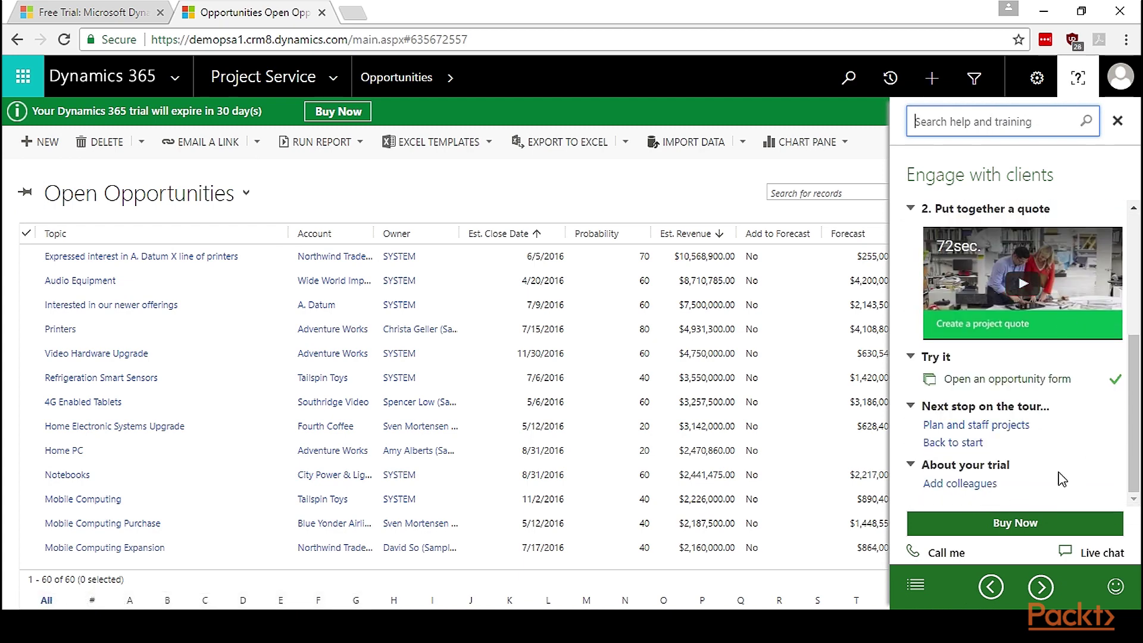
Go to the Plan and staff projects tour stop and complete its 'Open a project form' tip.
left_click(980, 426)
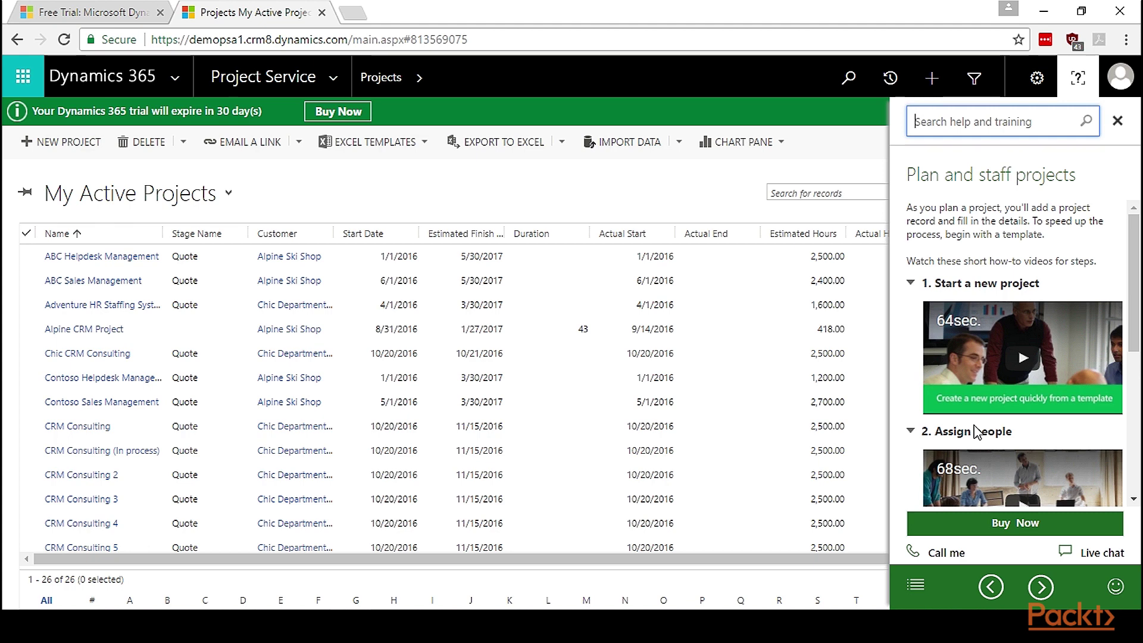
scroll(976, 432, "down", 3)
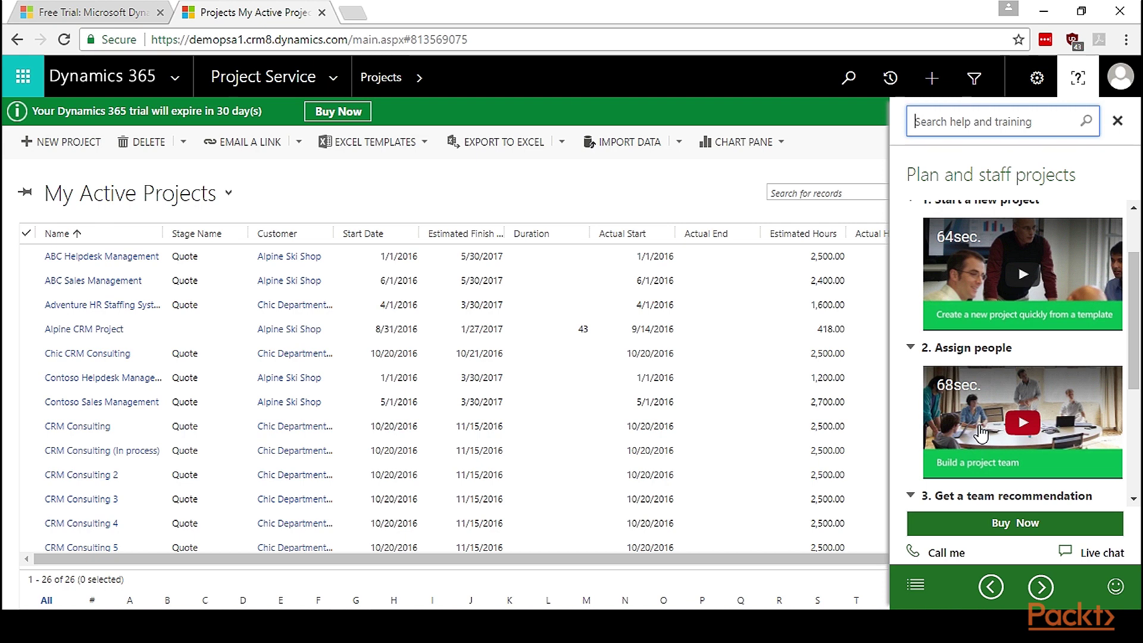
scroll(980, 432, "down", 3)
left_click(984, 437)
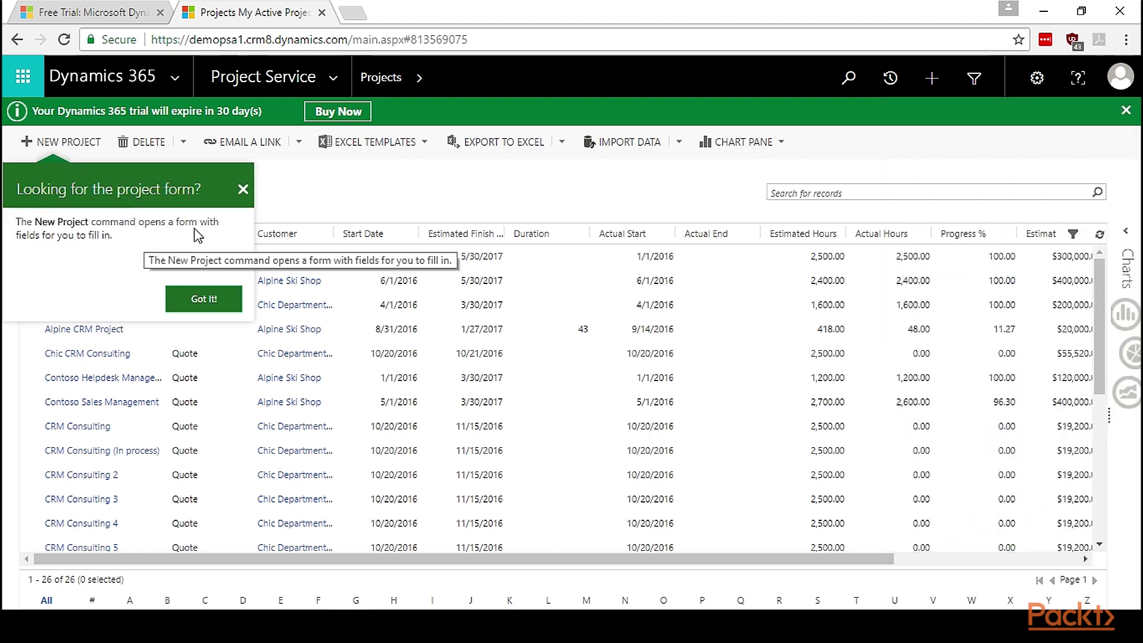
left_click(223, 309)
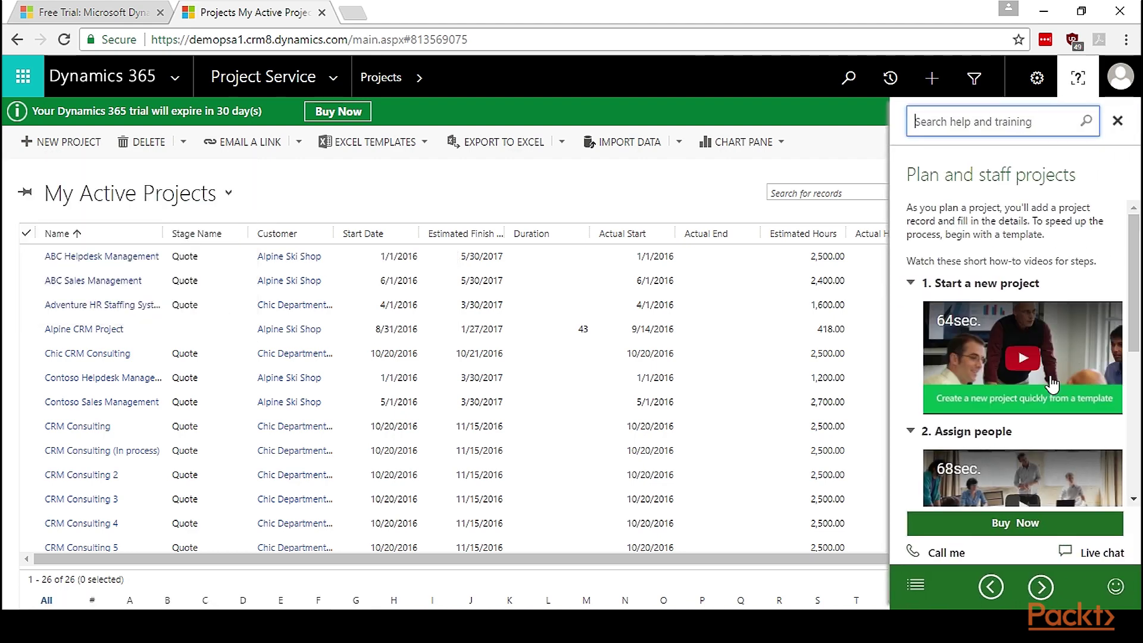
Start inviting colleagues through 'Add colleagues' in the help panel.
scroll(1048, 376, "down", 3)
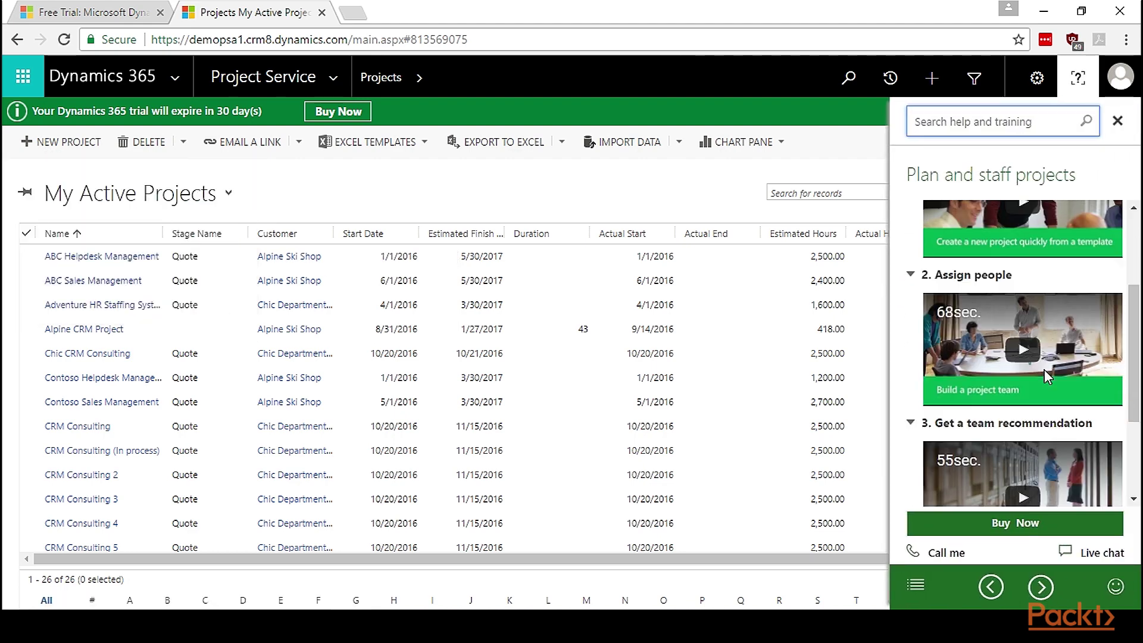
scroll(1043, 369, "down", 3)
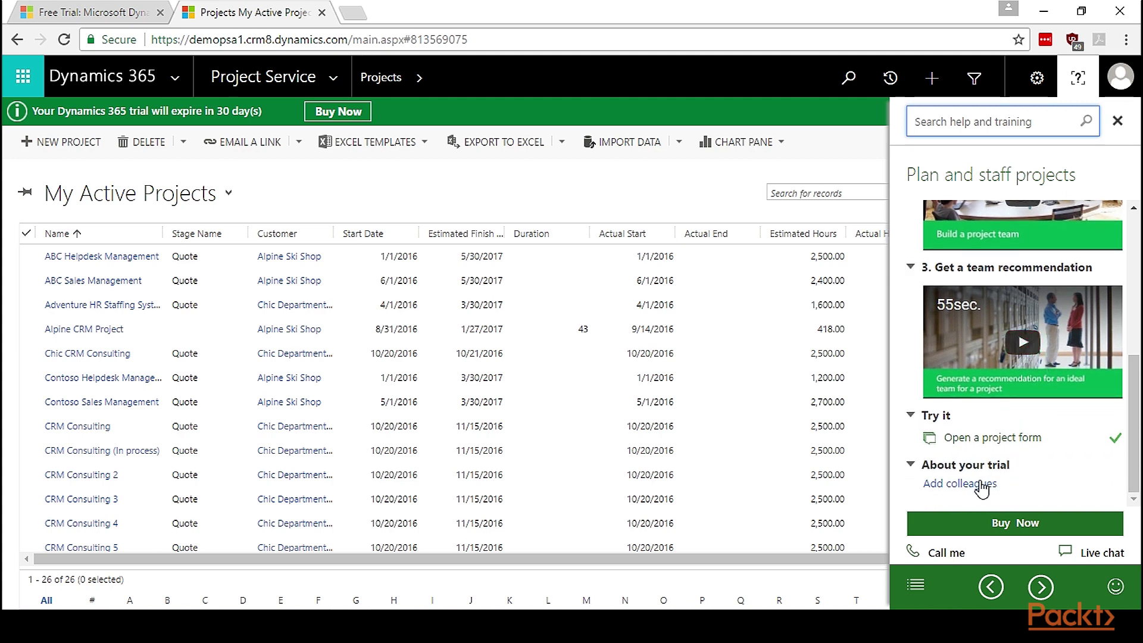
left_click(980, 483)
Always allow pop-ups from the Dynamics site, retry Add colleagues, and accept the app's permissions.
left_click(767, 182)
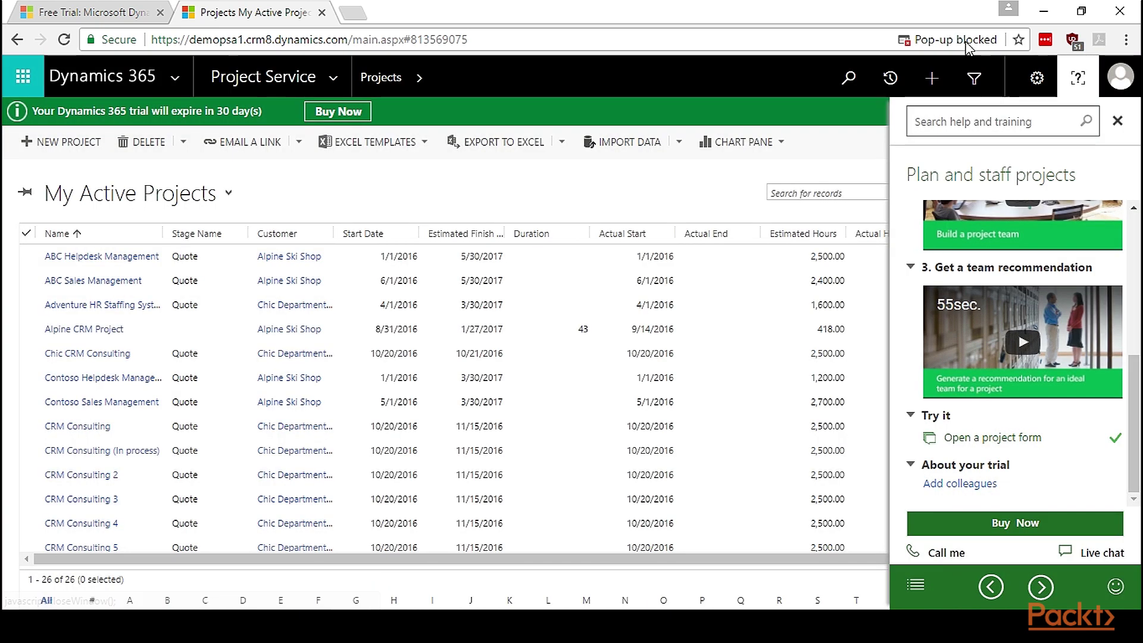
left_click(968, 46)
left_click(646, 113)
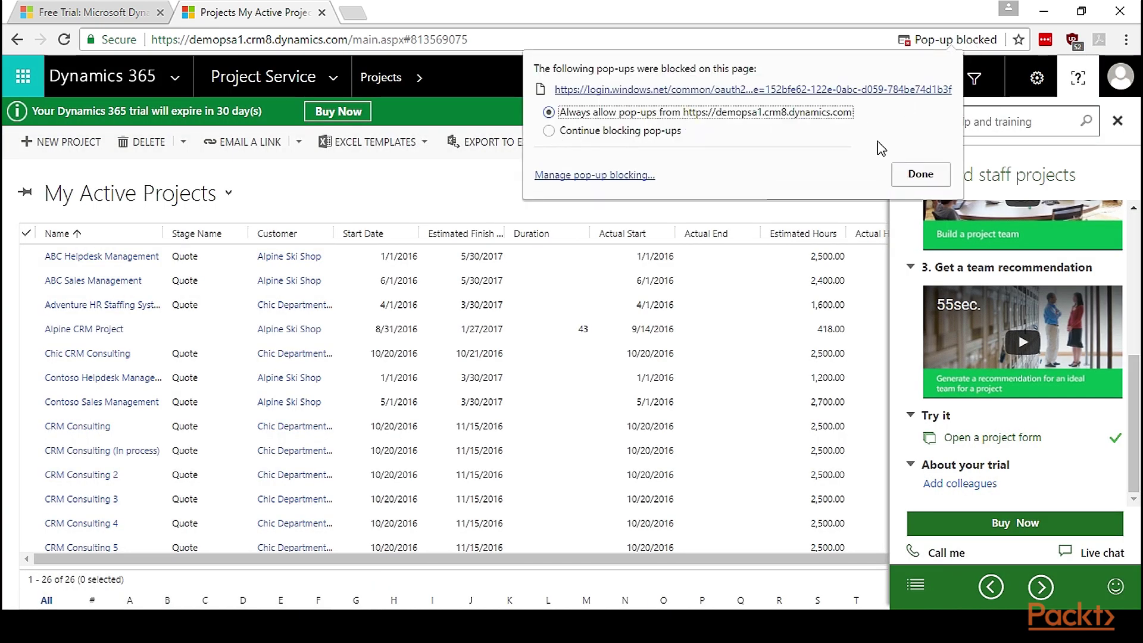
left_click(921, 174)
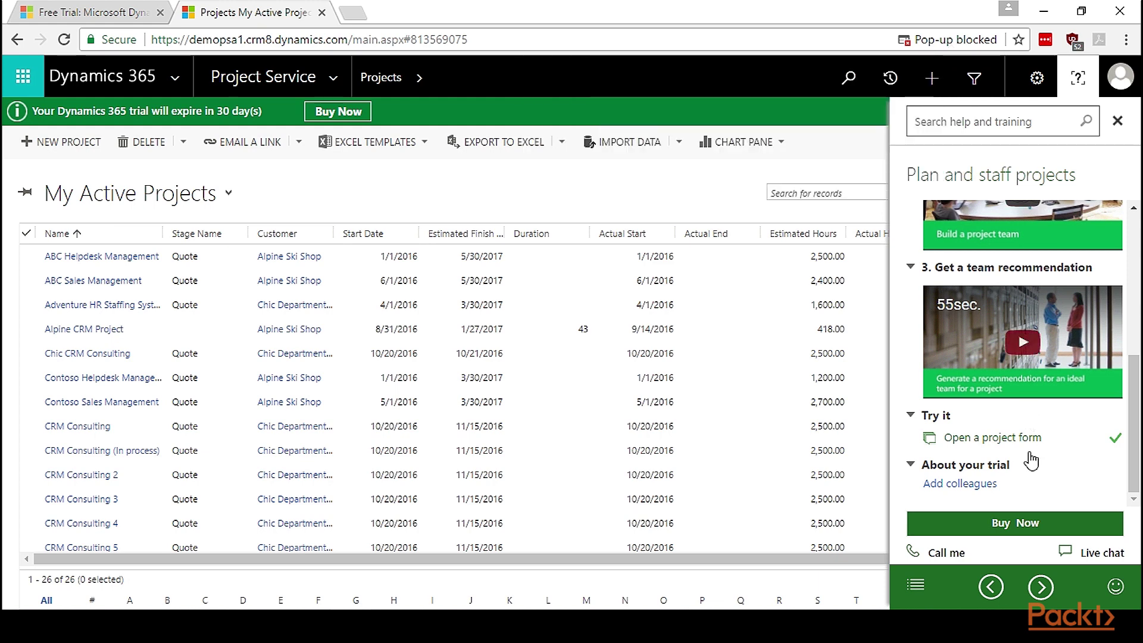
left_click(964, 485)
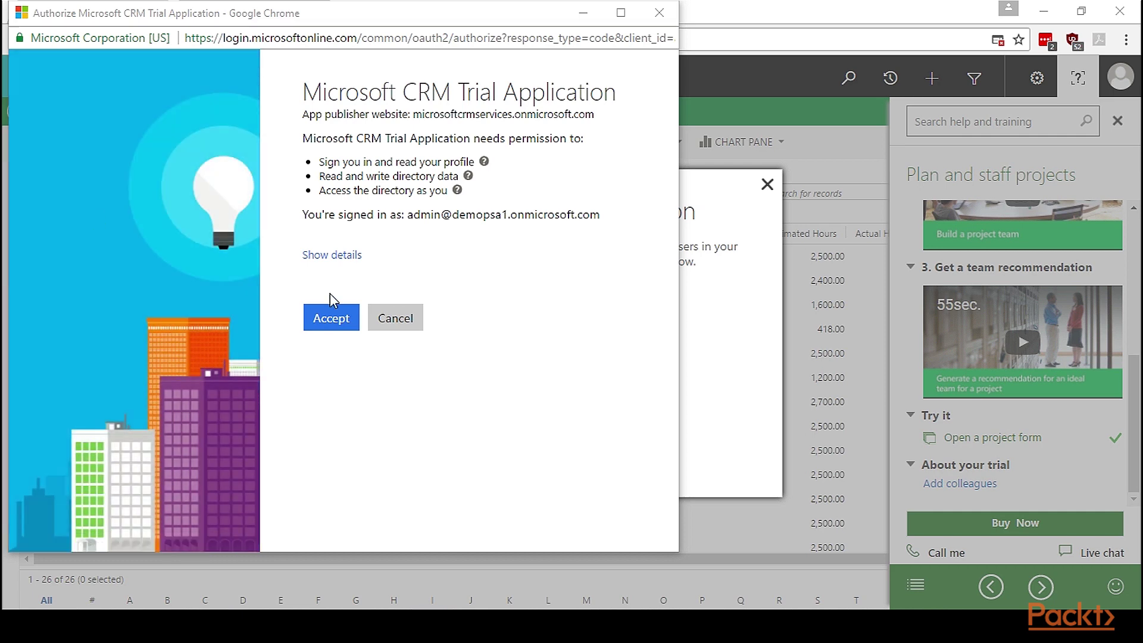
left_click(324, 315)
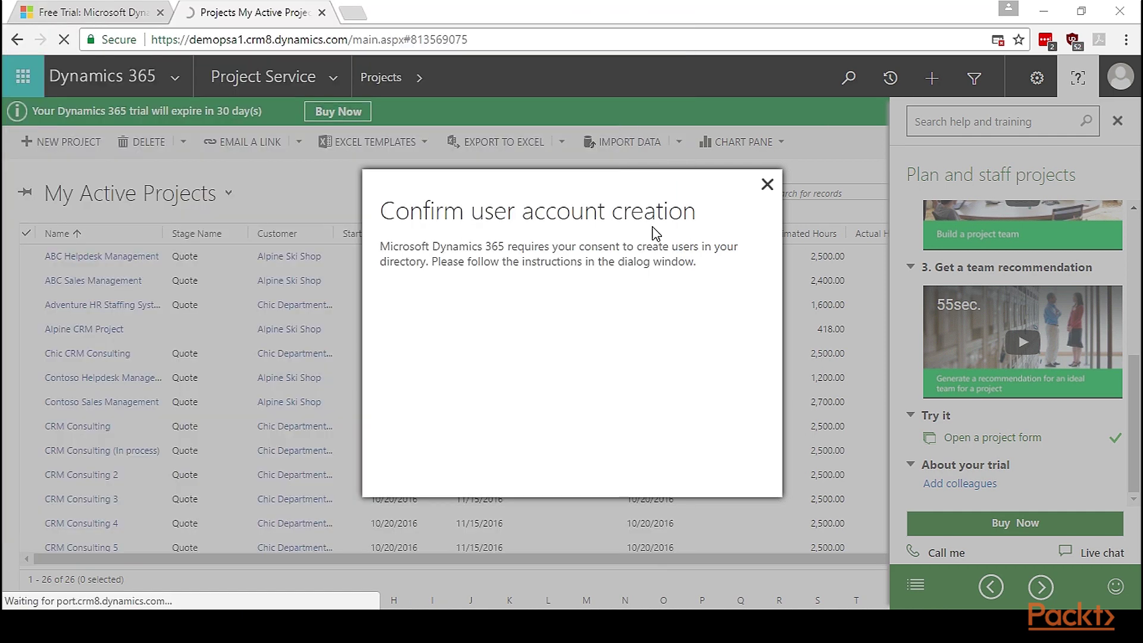
Enter the colleague's e-mail address, grant the 'All of these' role, and add them.
left_click(463, 322)
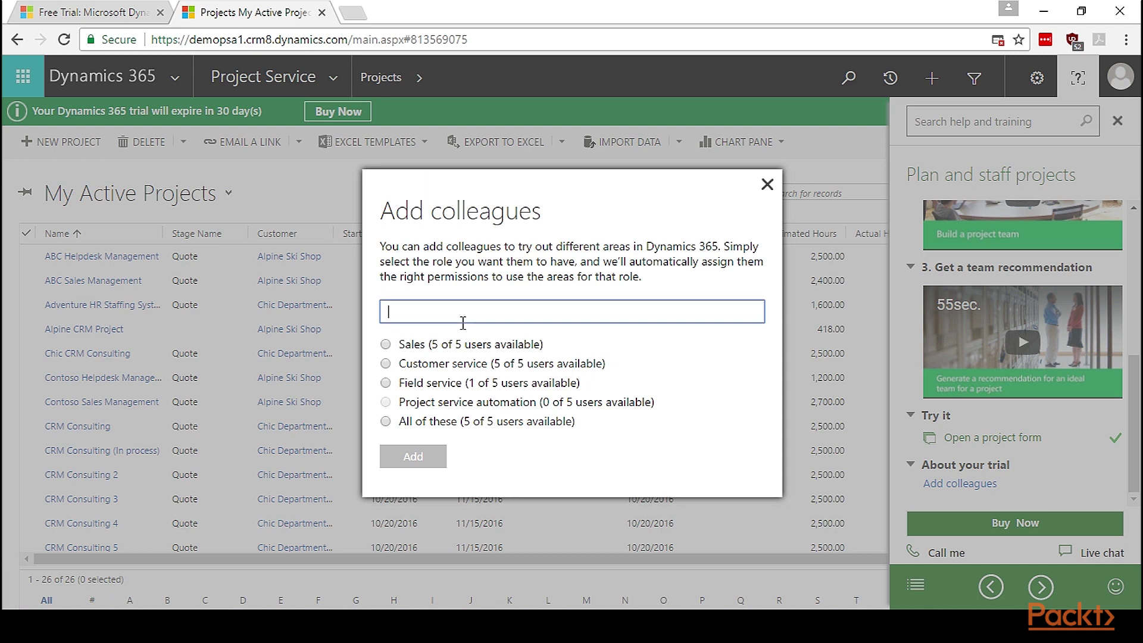
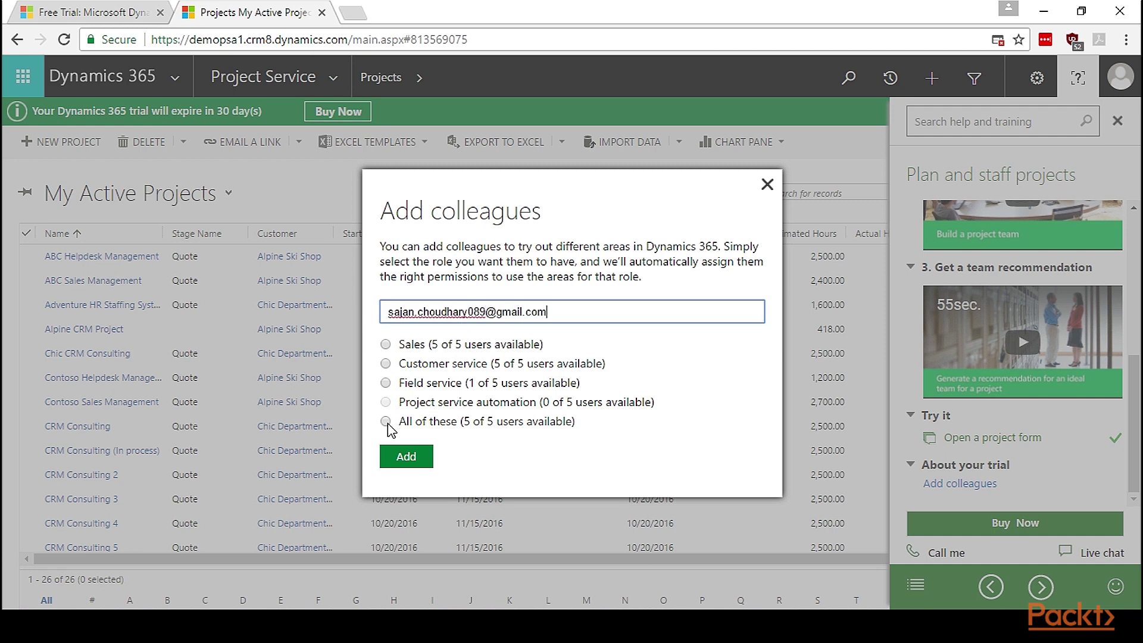
left_click(385, 421)
left_click(420, 457)
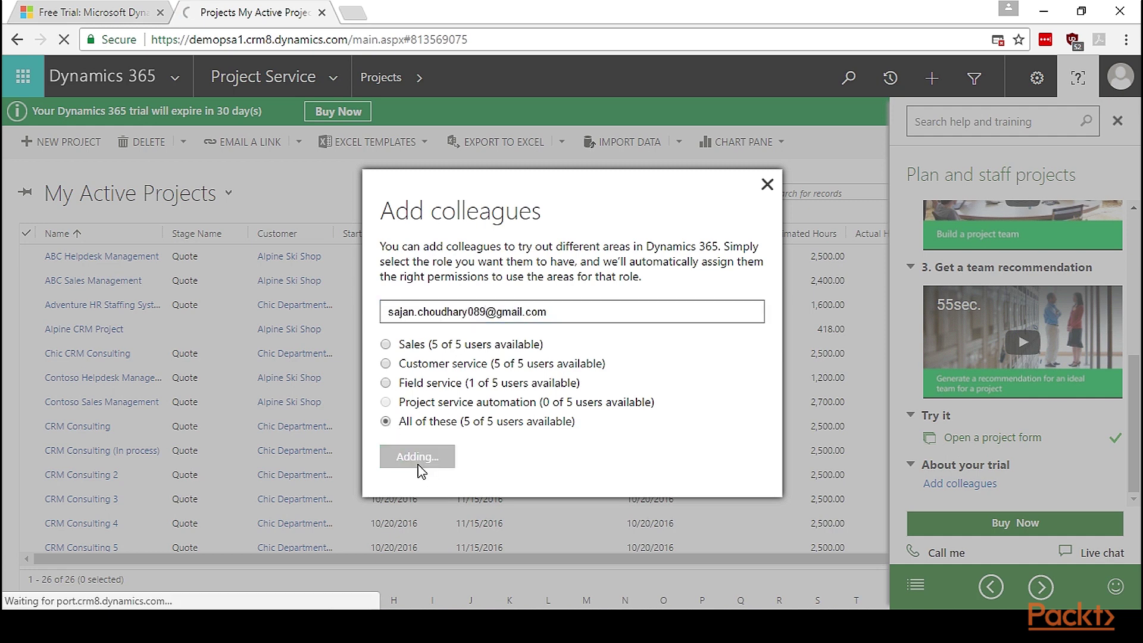